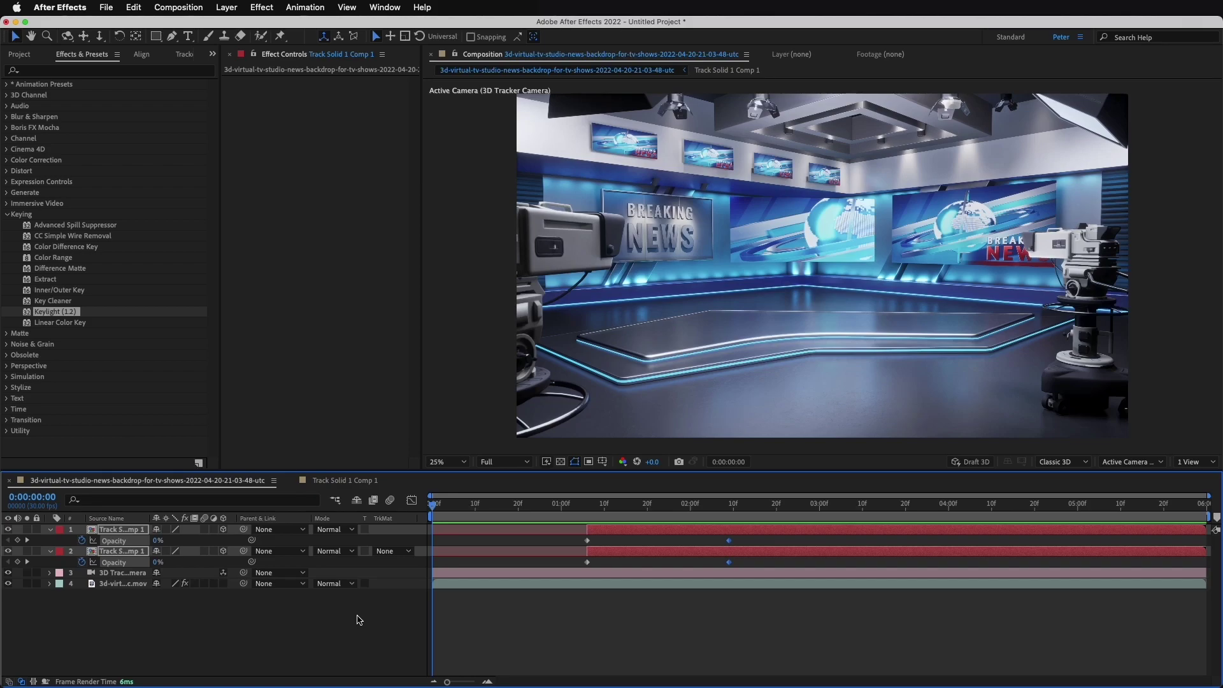
- Play a preview of the finished virtual news studio composition
{"action": "key", "text": "space"}
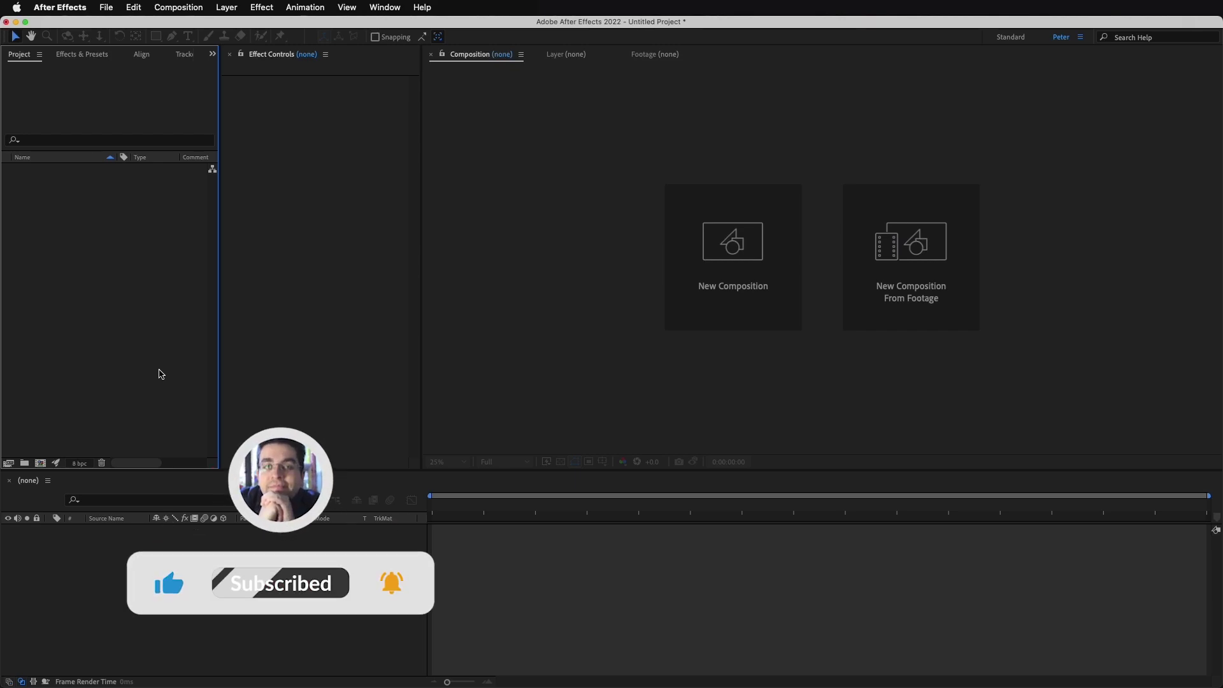
- Import the virtual studio backdrop and green-screen businessman .mov clips
{"action": "double_click", "coordinate": [145, 303]}
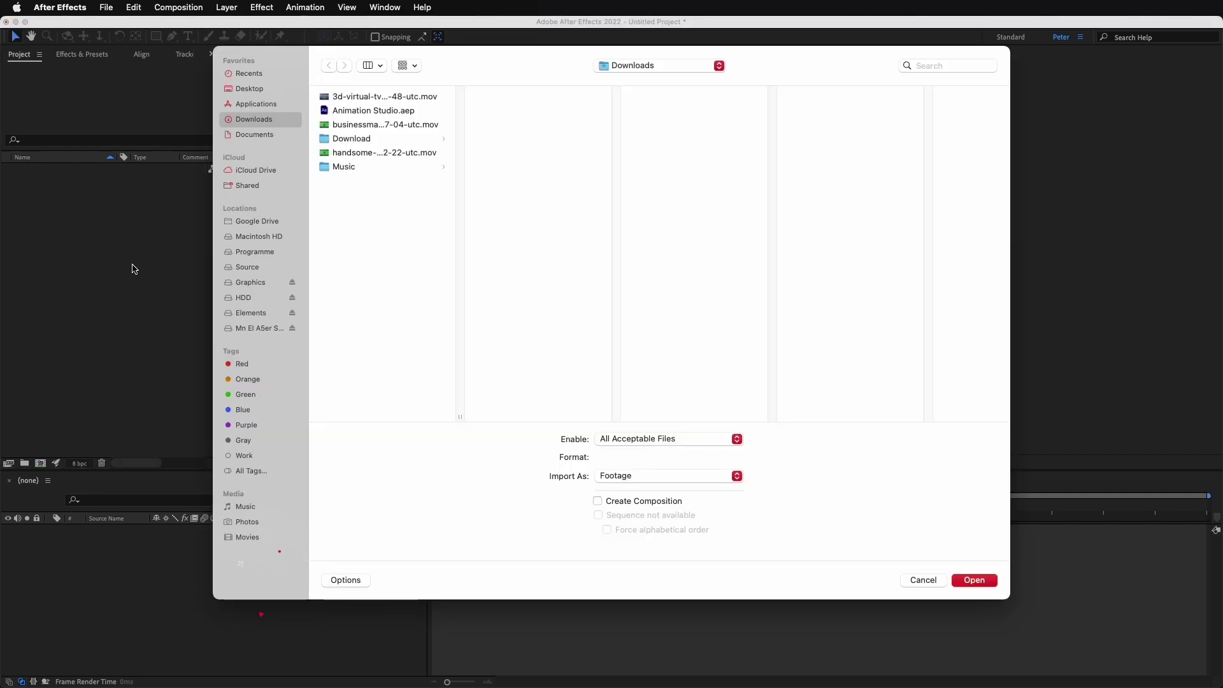
{"action": "left_click", "coordinate": [367, 99]}
{"action": "left_click", "coordinate": [373, 124], "text": "super"}
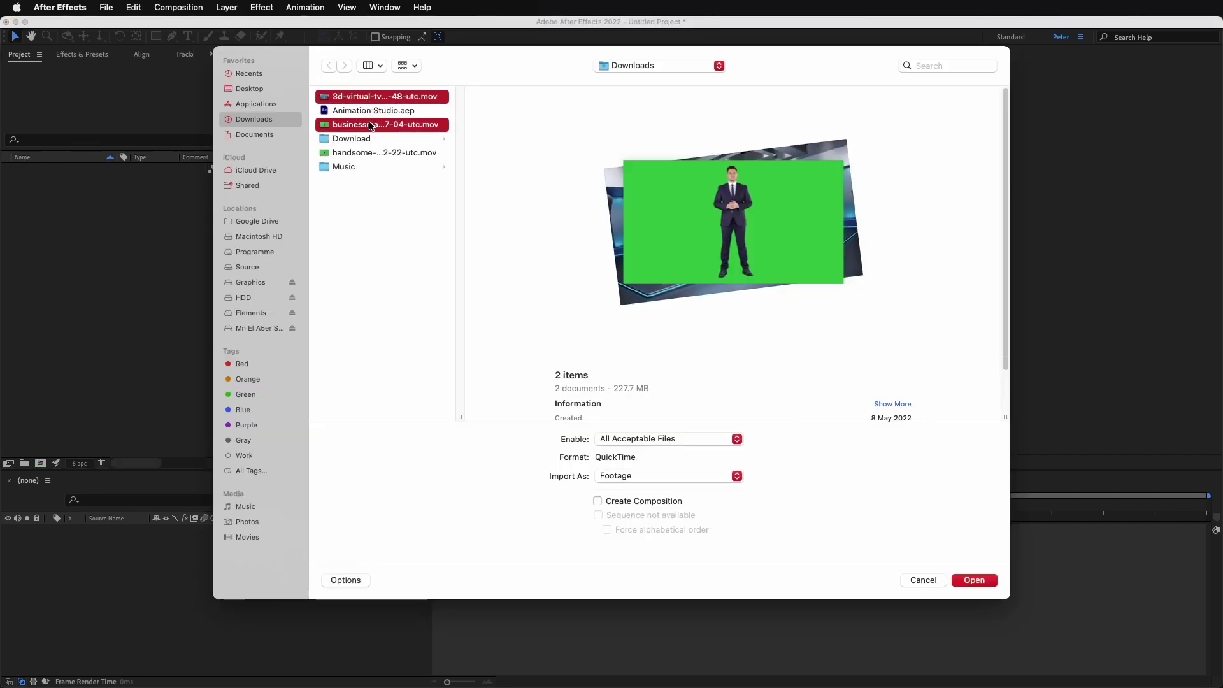
{"action": "left_click", "coordinate": [983, 580]}
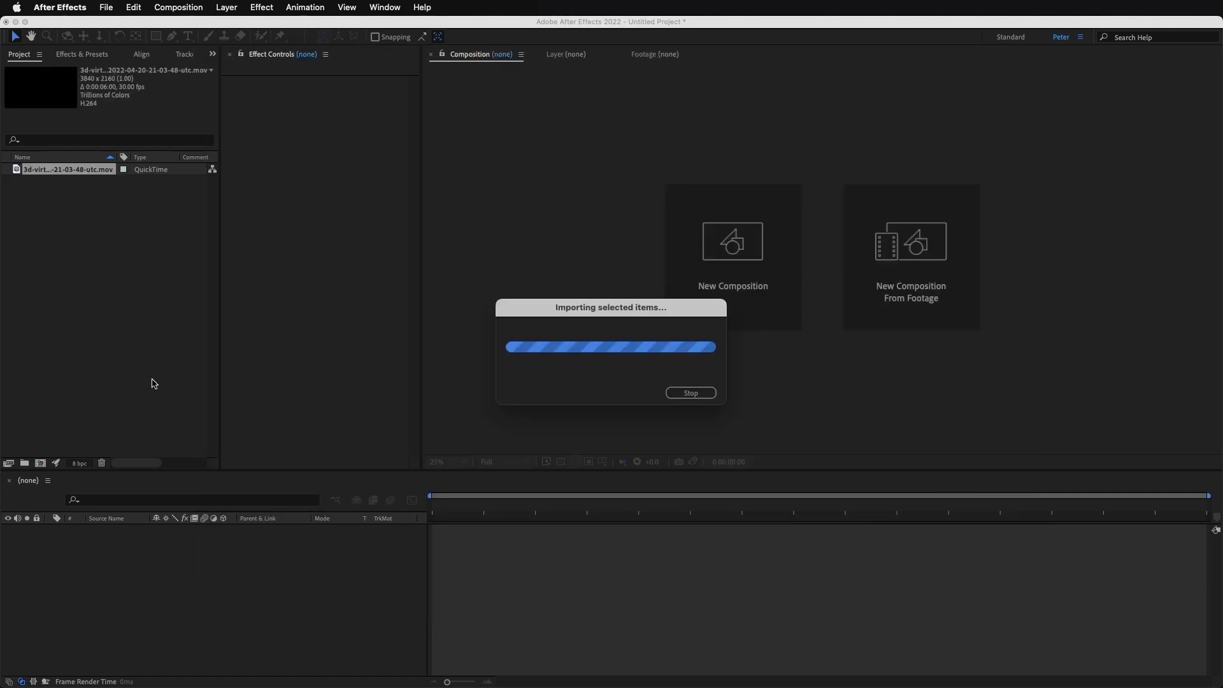
- Build a new composition from the studio backdrop footage
{"action": "left_click", "coordinate": [173, 374]}
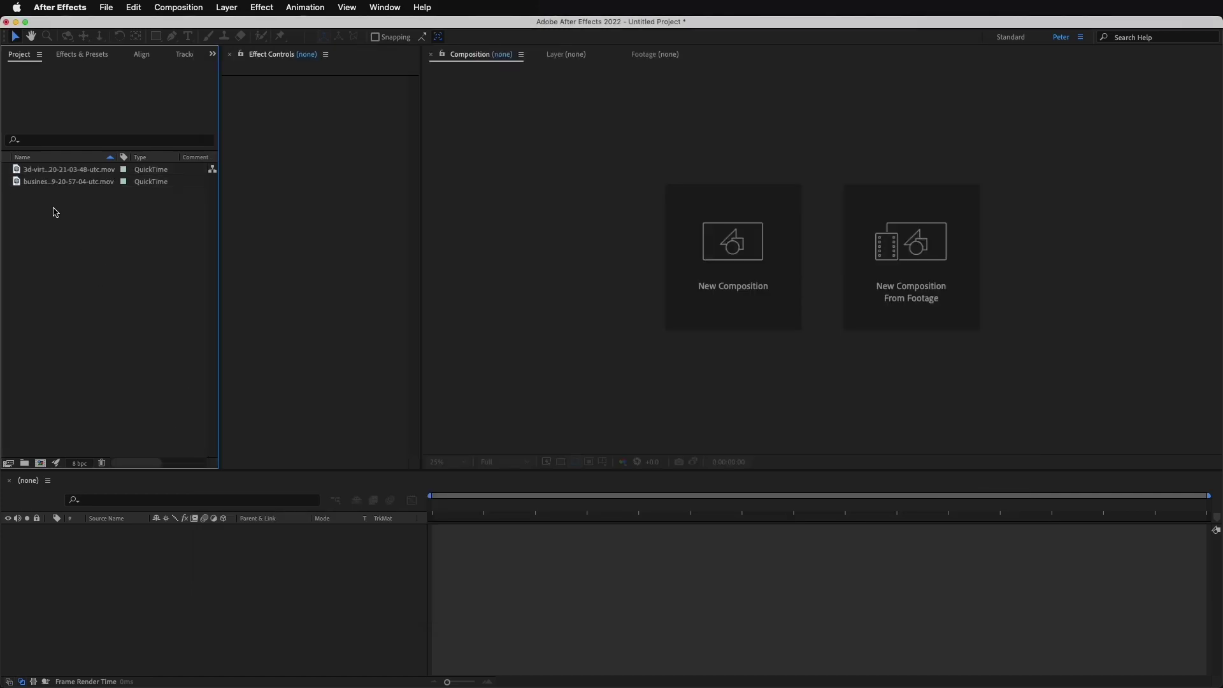
{"action": "left_click", "coordinate": [38, 172]}
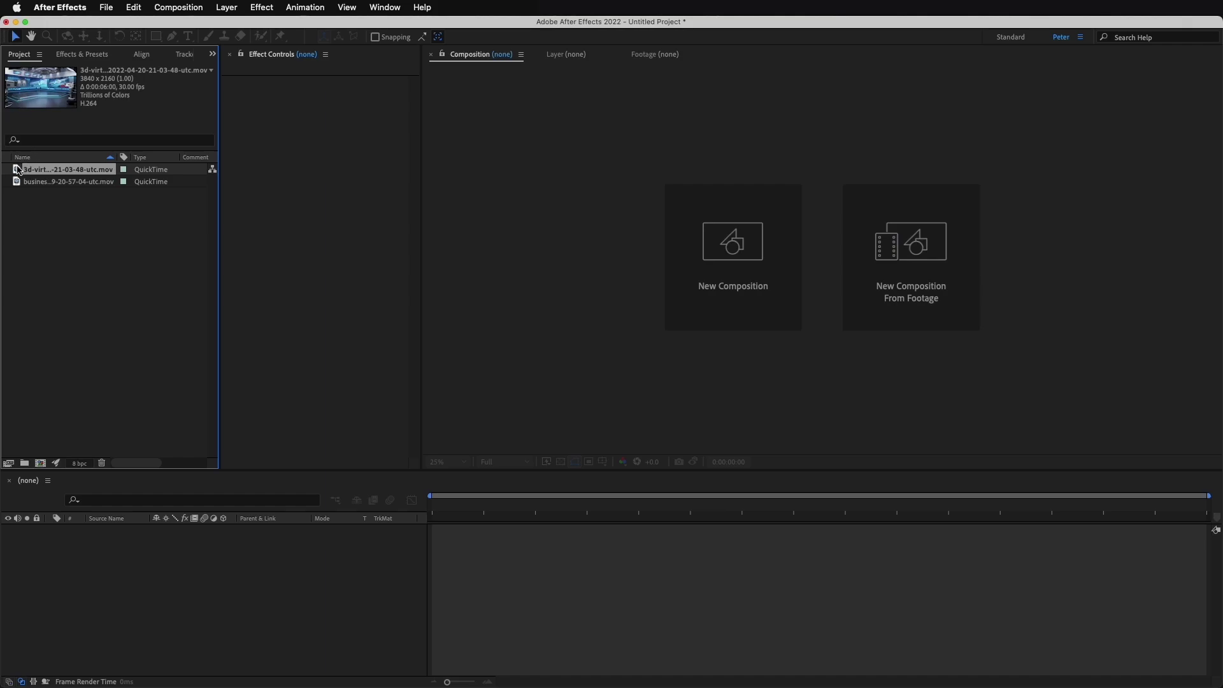
{"action": "left_click_drag", "start_coordinate": [17, 170], "coordinate": [40, 463]}
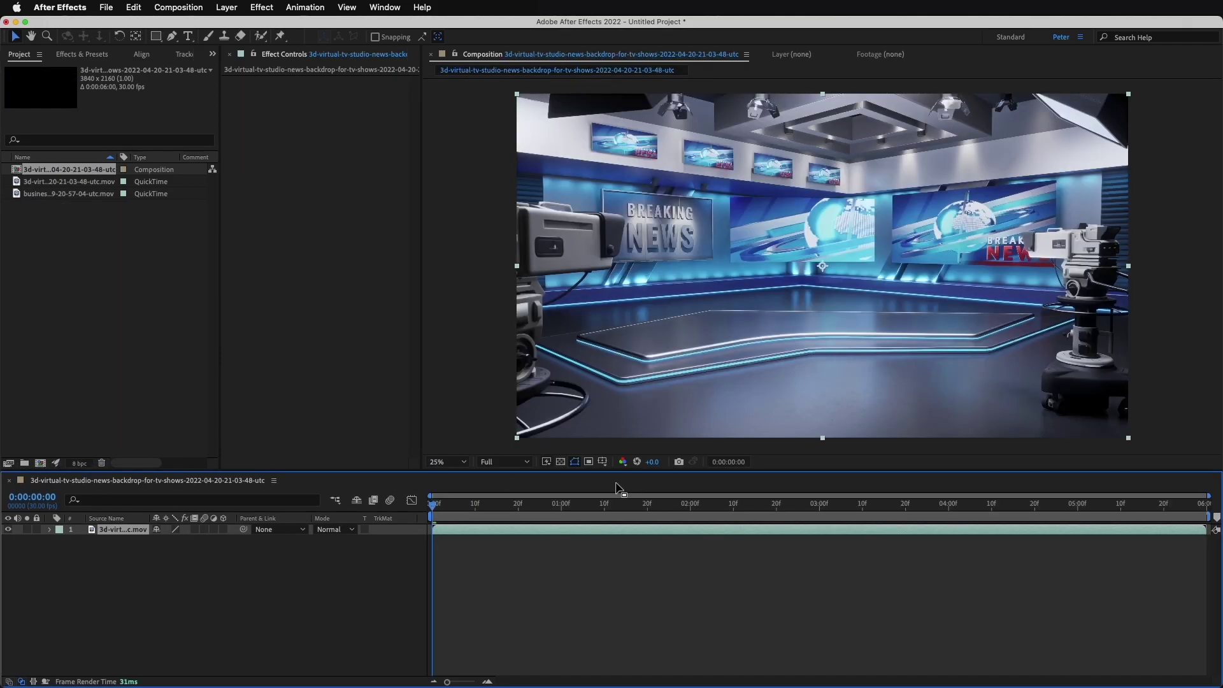
{"action": "key", "text": "space"}
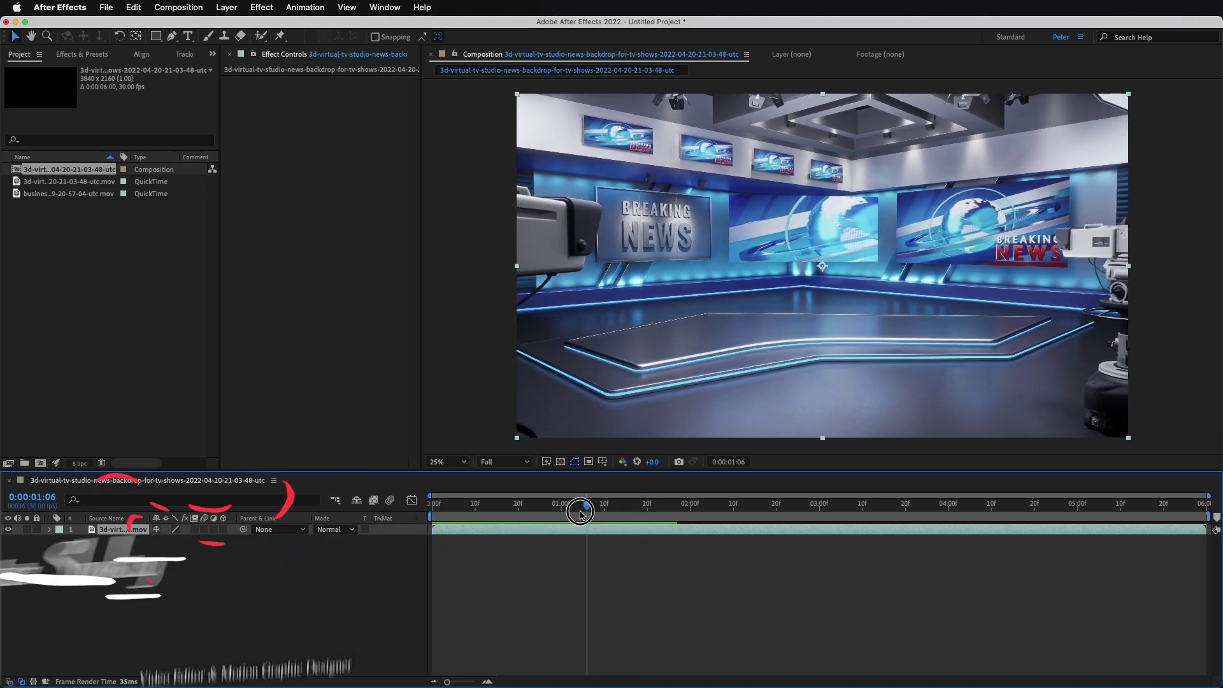
{"action": "left_click", "coordinate": [422, 523]}
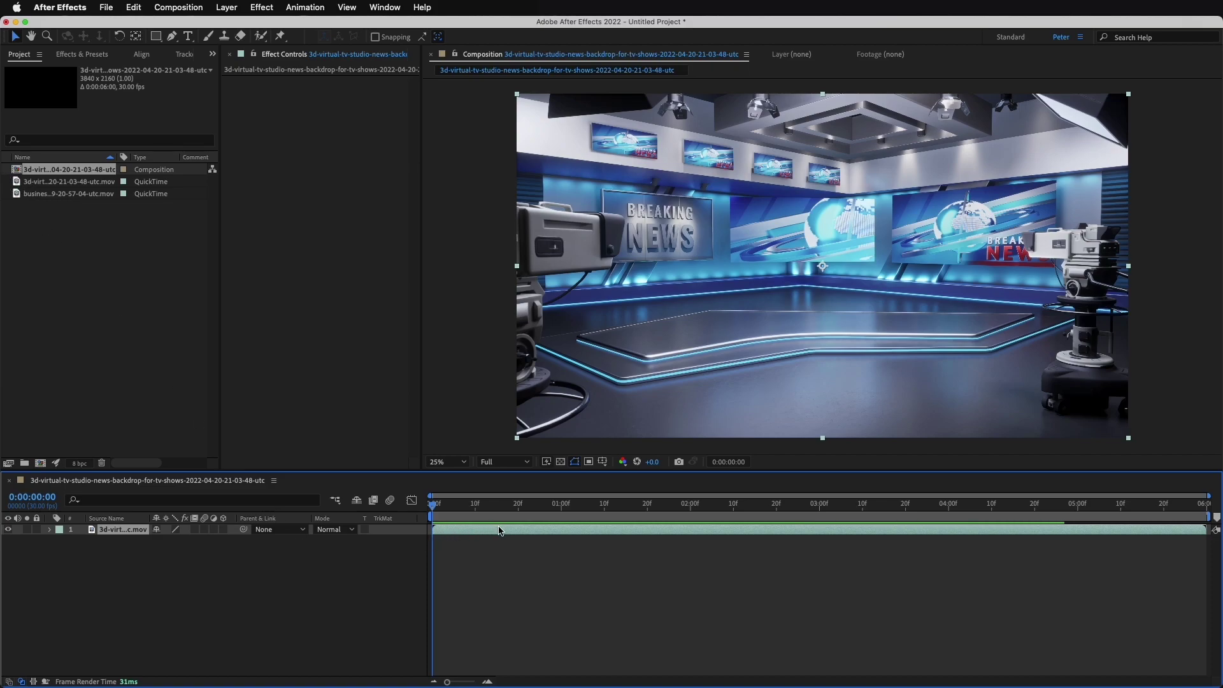
- Open the Tracker panel from the Window menu, scrub the backdrop footage, and return to frame 0
{"action": "left_click", "coordinate": [389, 5]}
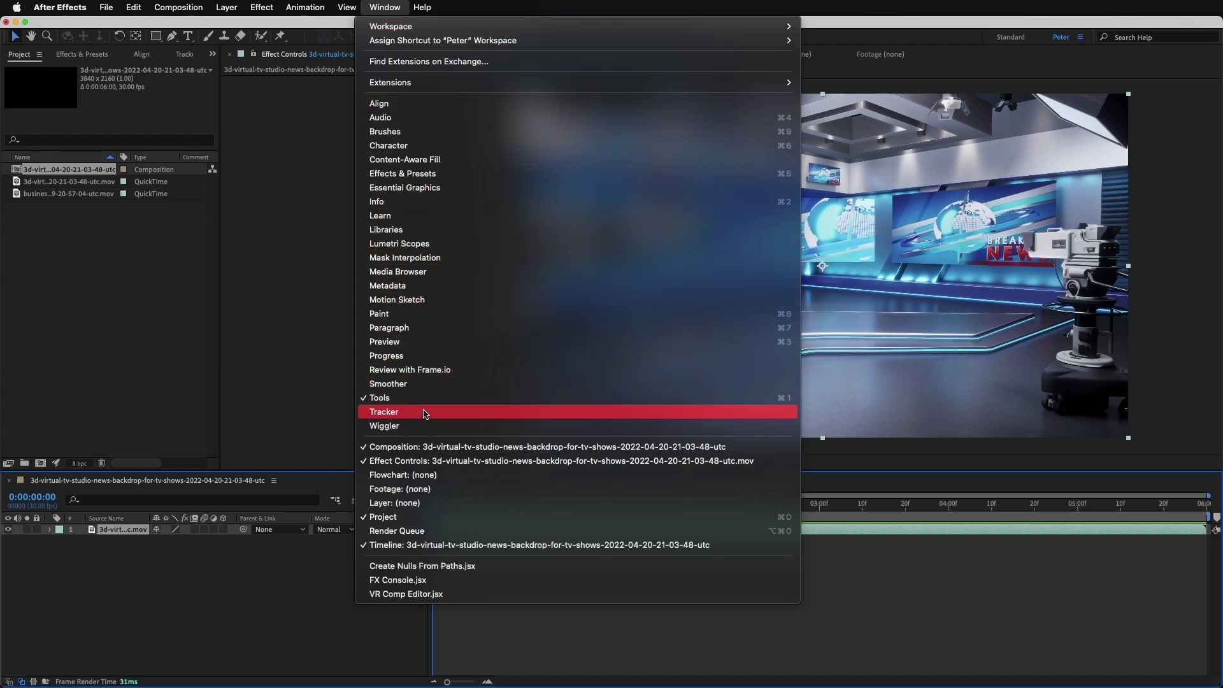
{"action": "left_click", "coordinate": [399, 413]}
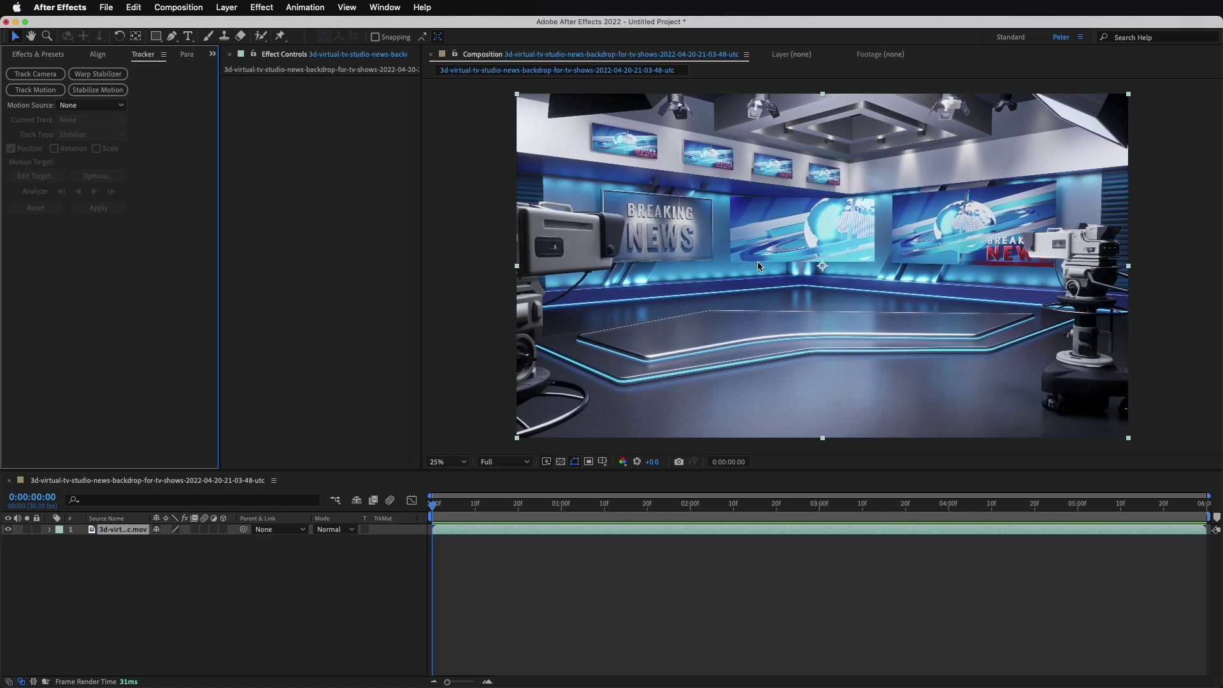
{"action": "left_click", "coordinate": [34, 76]}
{"action": "mouse_move", "coordinate": [453, 511]}
{"action": "left_mouse_down"}
{"action": "mouse_move", "coordinate": [754, 521]}
{"action": "mouse_move", "coordinate": [506, 540]}
{"action": "left_mouse_up"}
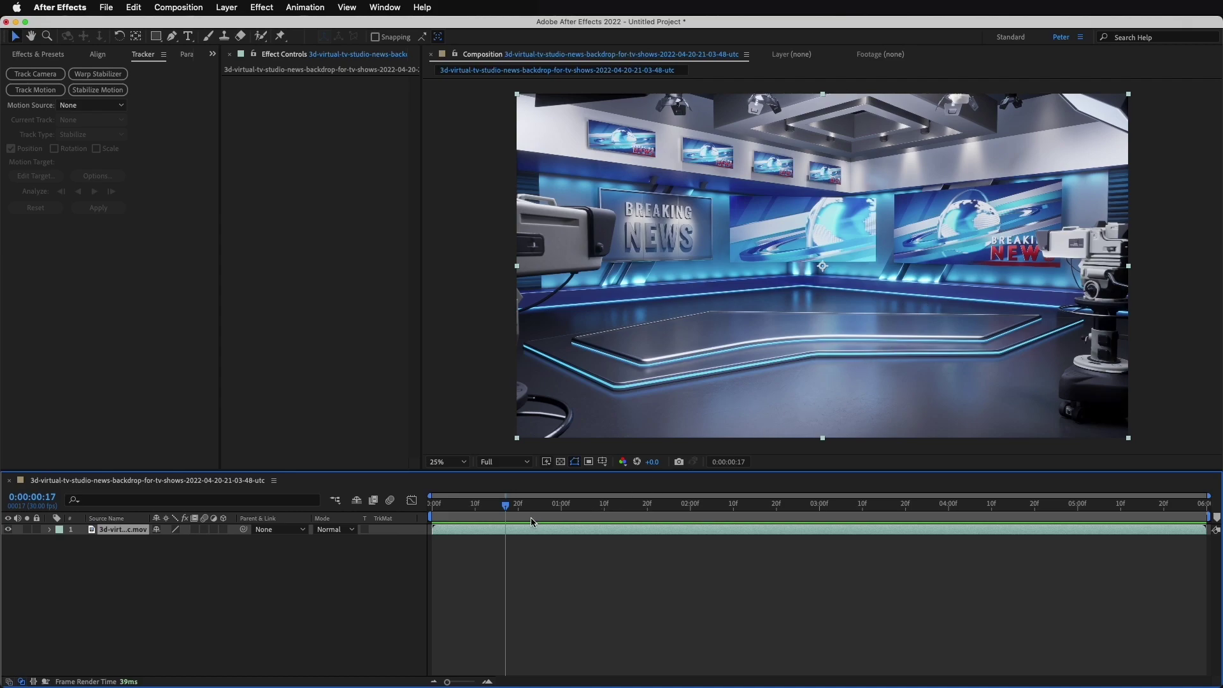
{"action": "left_click_drag", "start_coordinate": [515, 507], "coordinate": [432, 505]}
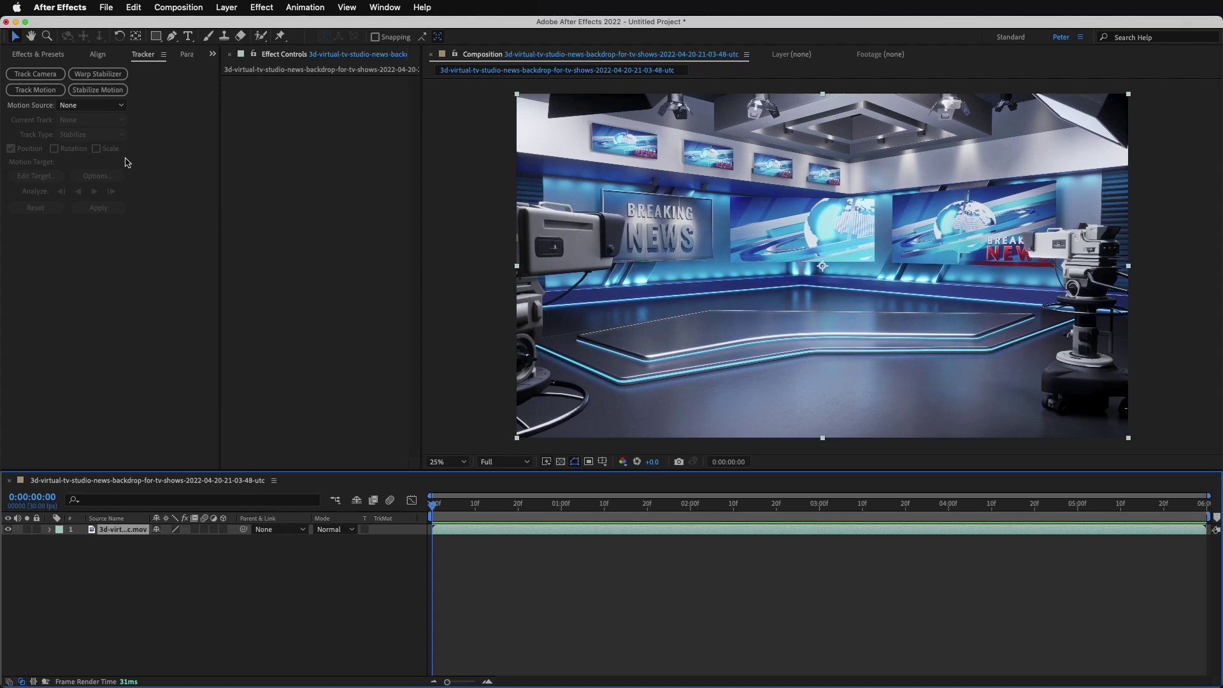
- Run Track Camera on the studio backdrop and select track points near the desk's left edge
{"action": "left_click", "coordinate": [30, 79]}
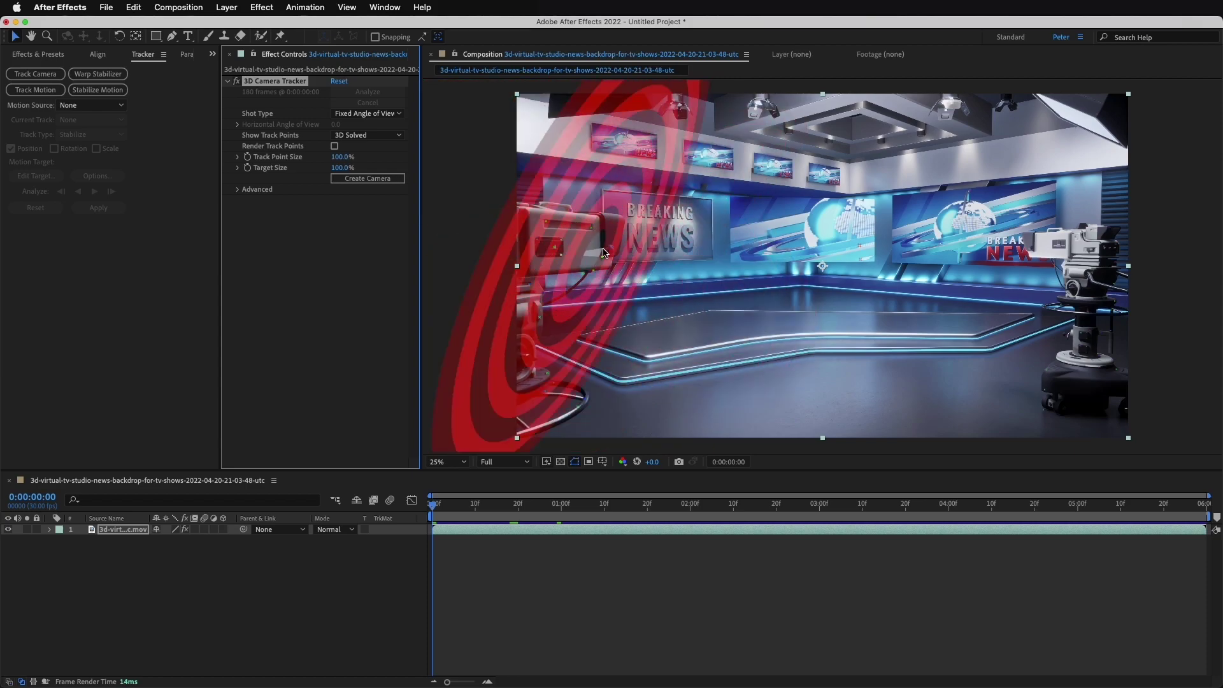
{"action": "left_click_drag", "start_coordinate": [628, 301], "coordinate": [618, 299]}
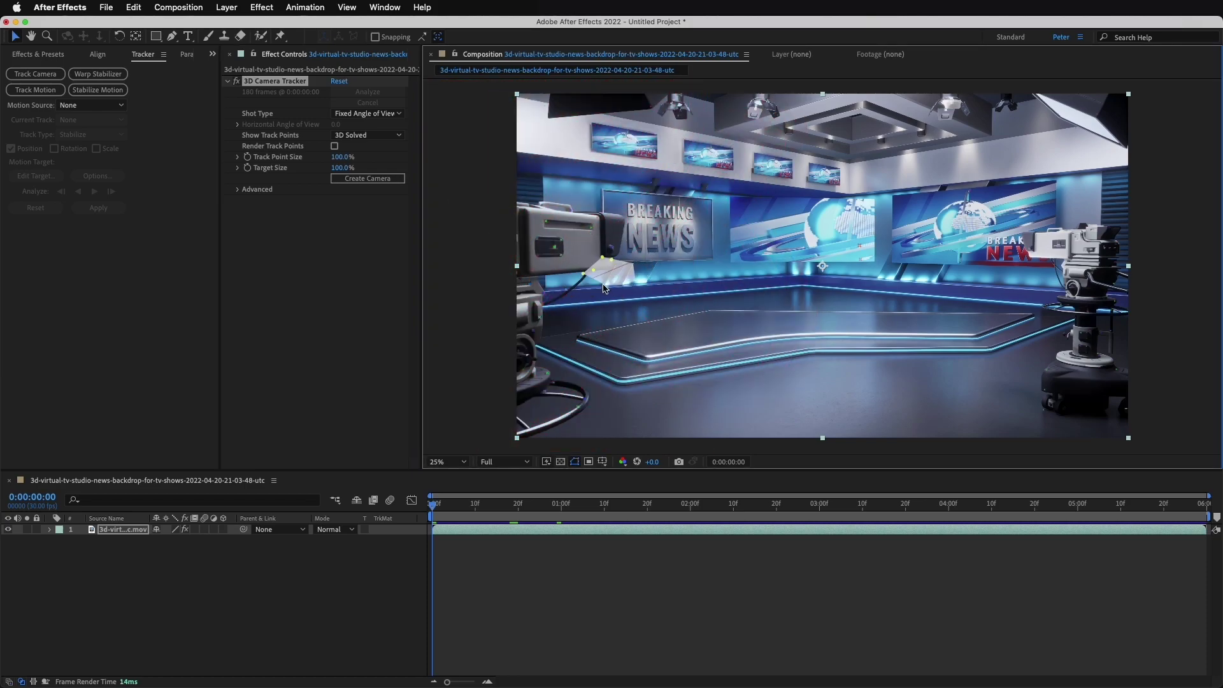
- Create a solid and camera from the selected track points
{"action": "right_click", "coordinate": [594, 273]}
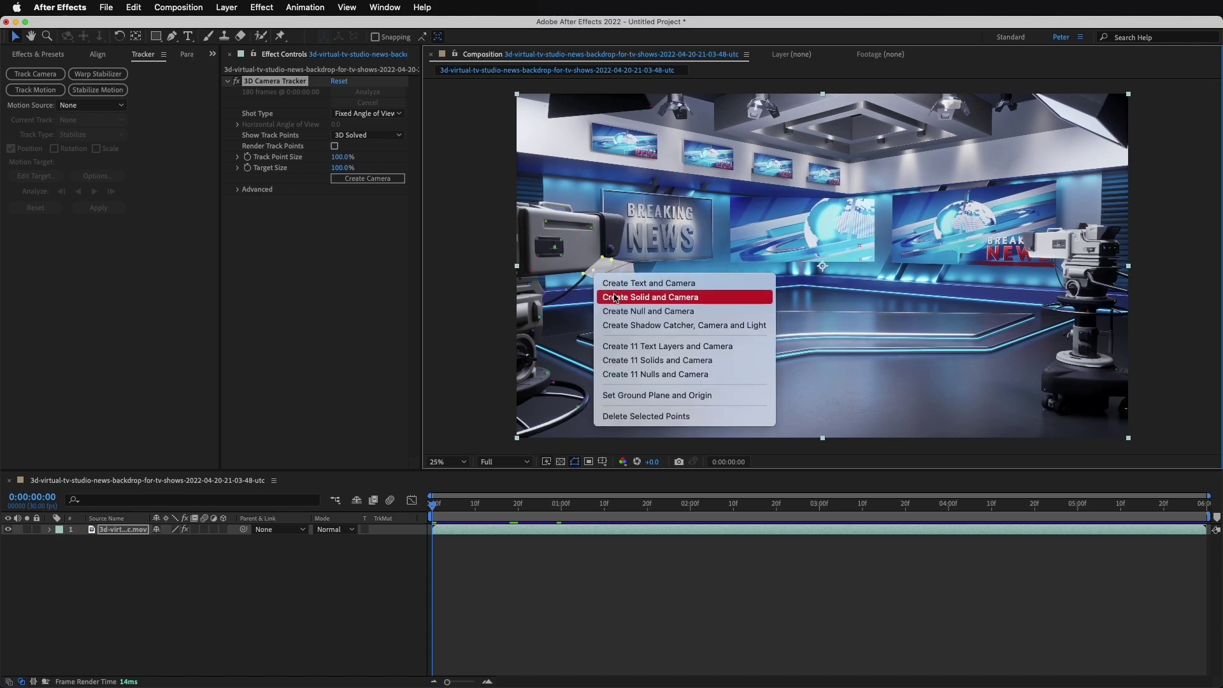
{"action": "left_click", "coordinate": [652, 298]}
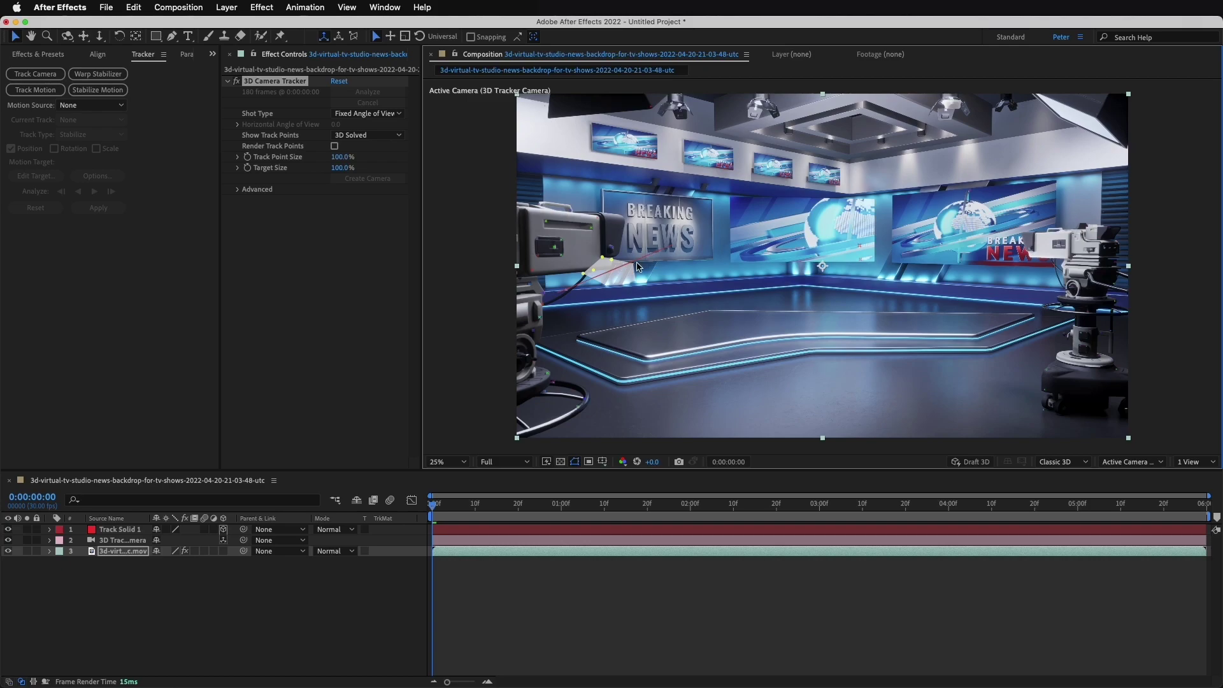
{"action": "left_click", "coordinate": [545, 529]}
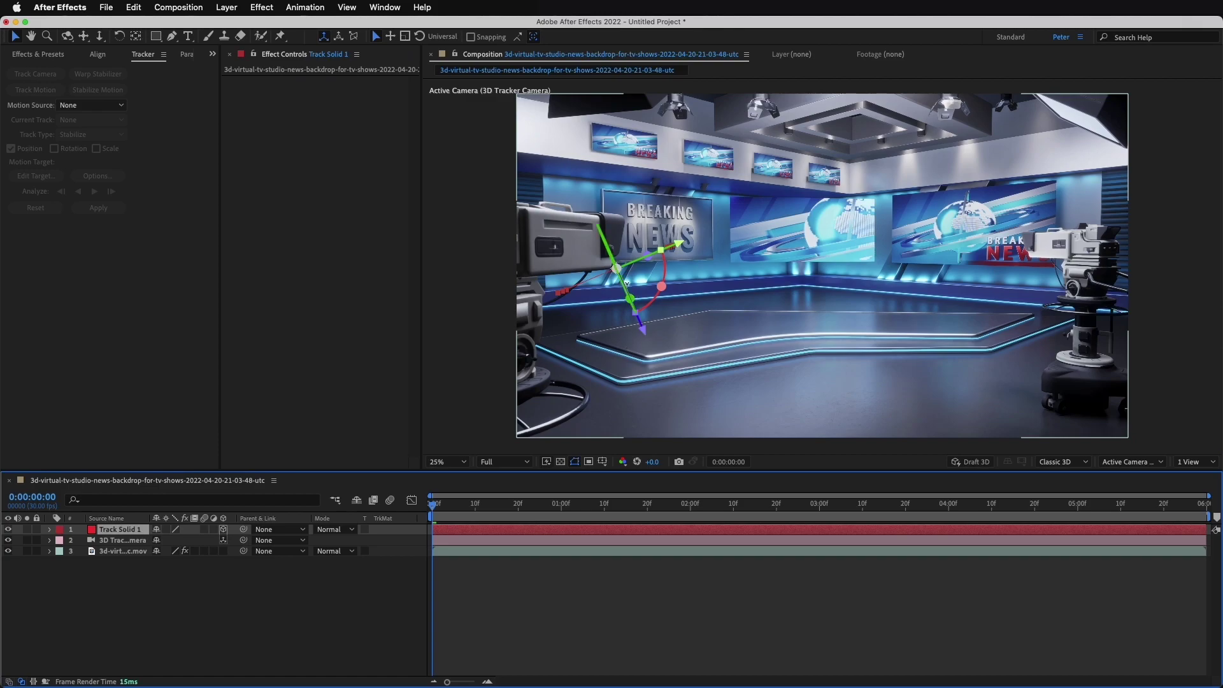
- Rotate Track Solid 1 upright, move it behind the desk, and enlarge it
{"action": "left_click_drag", "start_coordinate": [631, 298], "coordinate": [648, 319]}
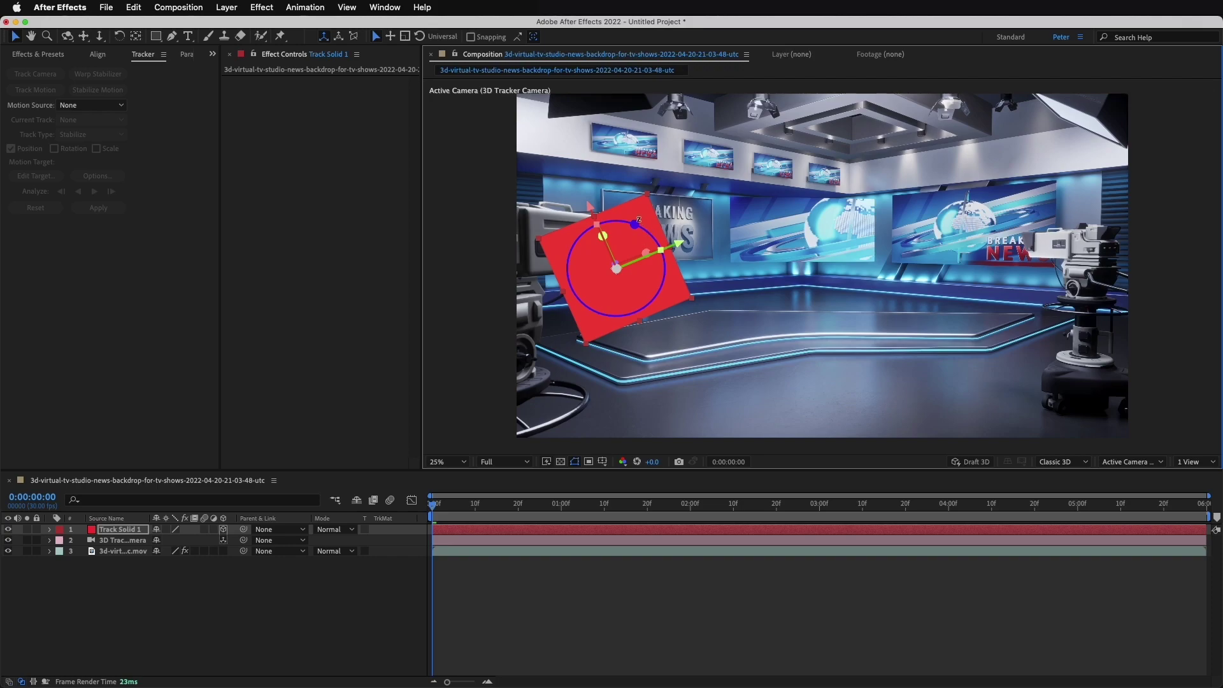
{"action": "mouse_move", "coordinate": [637, 221]}
{"action": "left_mouse_down"}
{"action": "mouse_move", "coordinate": [557, 217]}
{"action": "mouse_move", "coordinate": [578, 232]}
{"action": "left_mouse_up"}
{"action": "left_click_drag", "start_coordinate": [635, 291], "coordinate": [826, 292]}
{"action": "left_click_drag", "start_coordinate": [863, 210], "coordinate": [872, 204]}
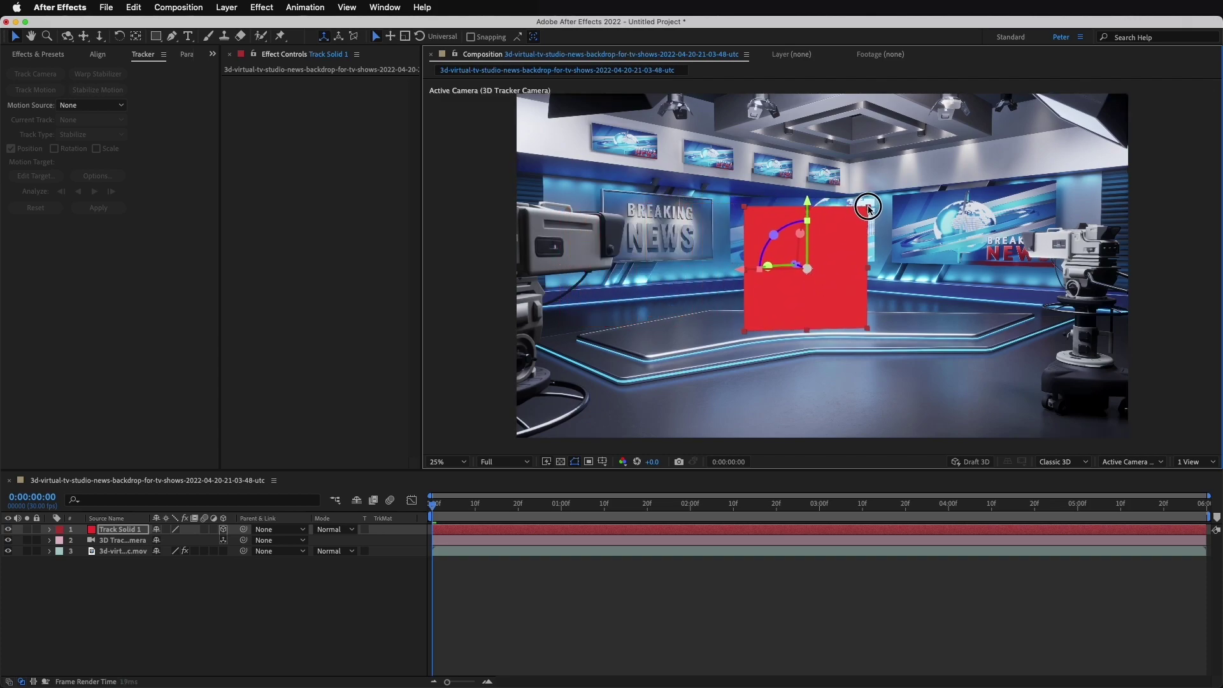
{"action": "left_click_drag", "start_coordinate": [833, 281], "coordinate": [834, 271]}
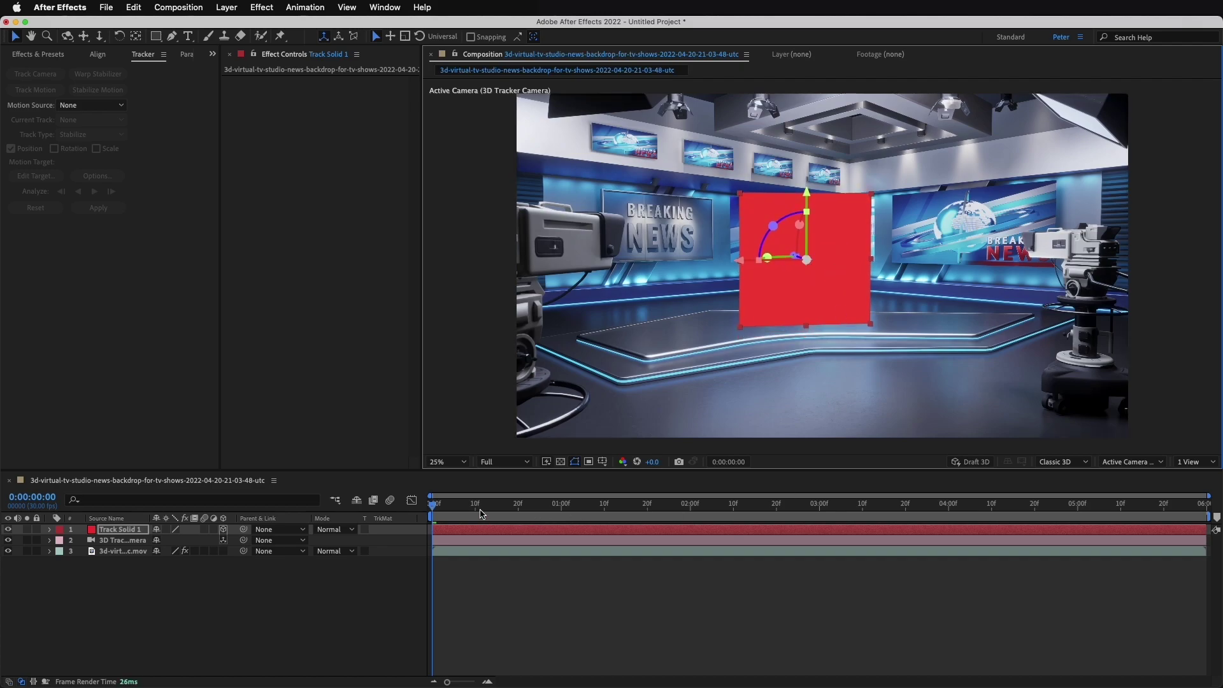
{"action": "mouse_move", "coordinate": [482, 510]}
{"action": "left_mouse_down"}
{"action": "mouse_move", "coordinate": [1201, 535]}
{"action": "mouse_move", "coordinate": [860, 548]}
{"action": "mouse_move", "coordinate": [430, 522]}
{"action": "left_mouse_up"}
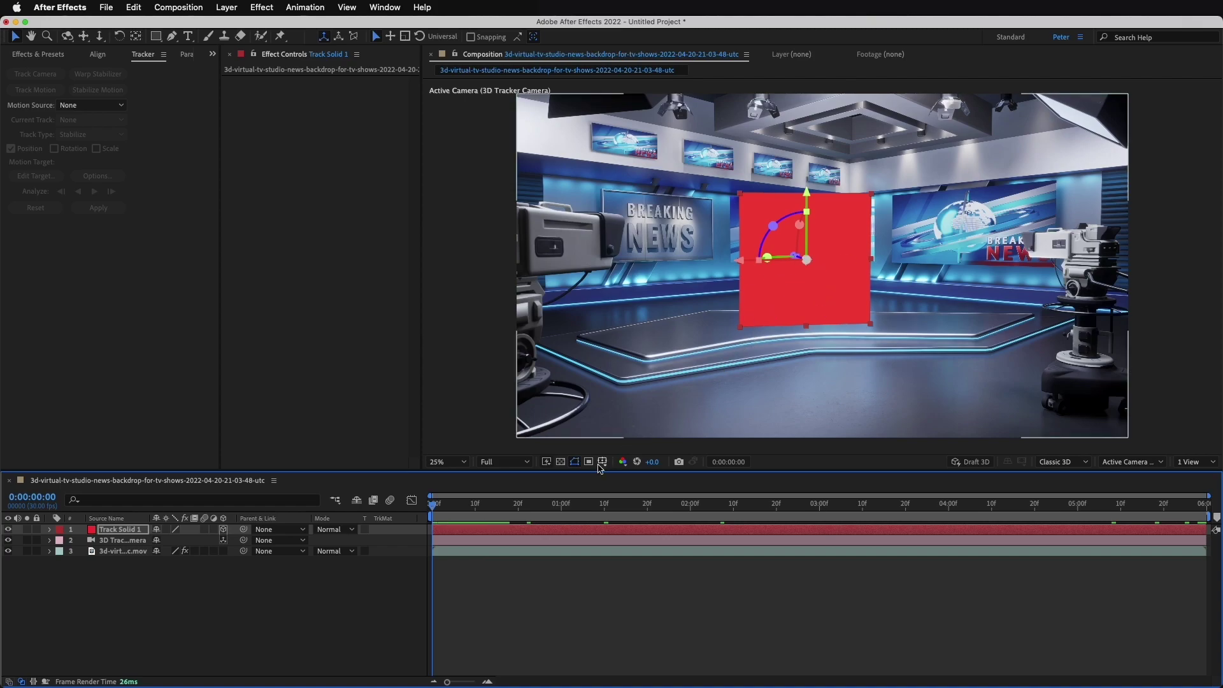
- Pre-compose Track Solid 1 as 'Track Solid 1 Comp 1' and scrub to check it
{"action": "right_click", "coordinate": [495, 532]}
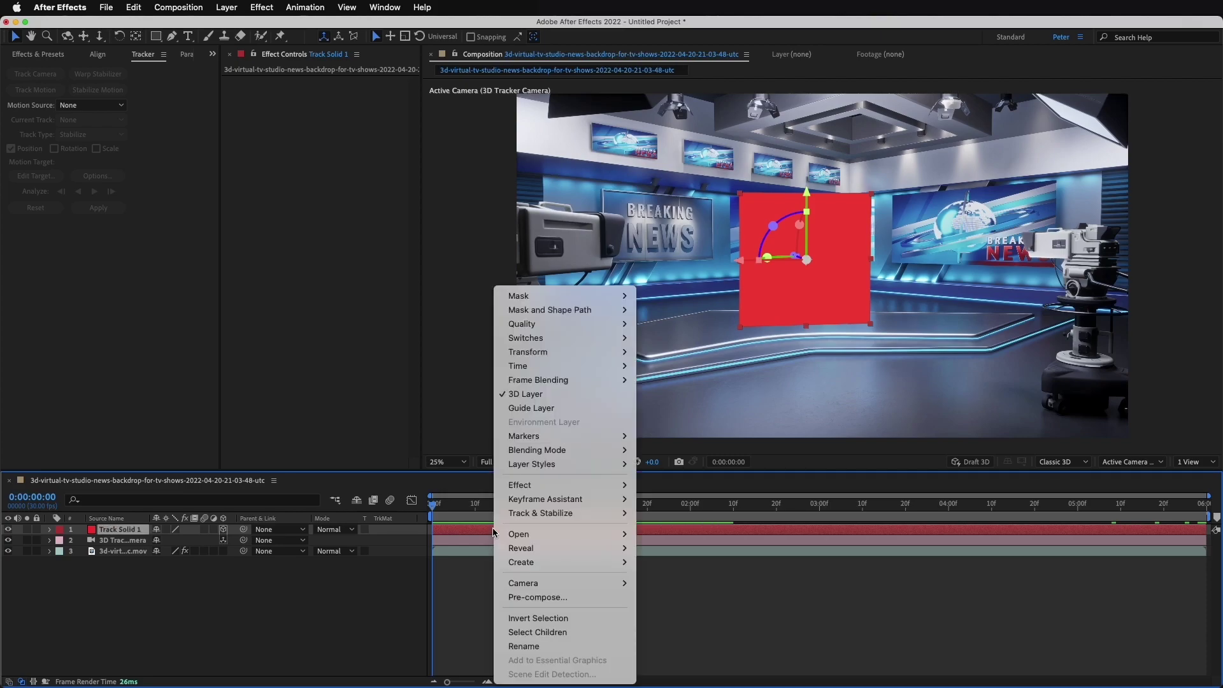
{"action": "left_click", "coordinate": [461, 588]}
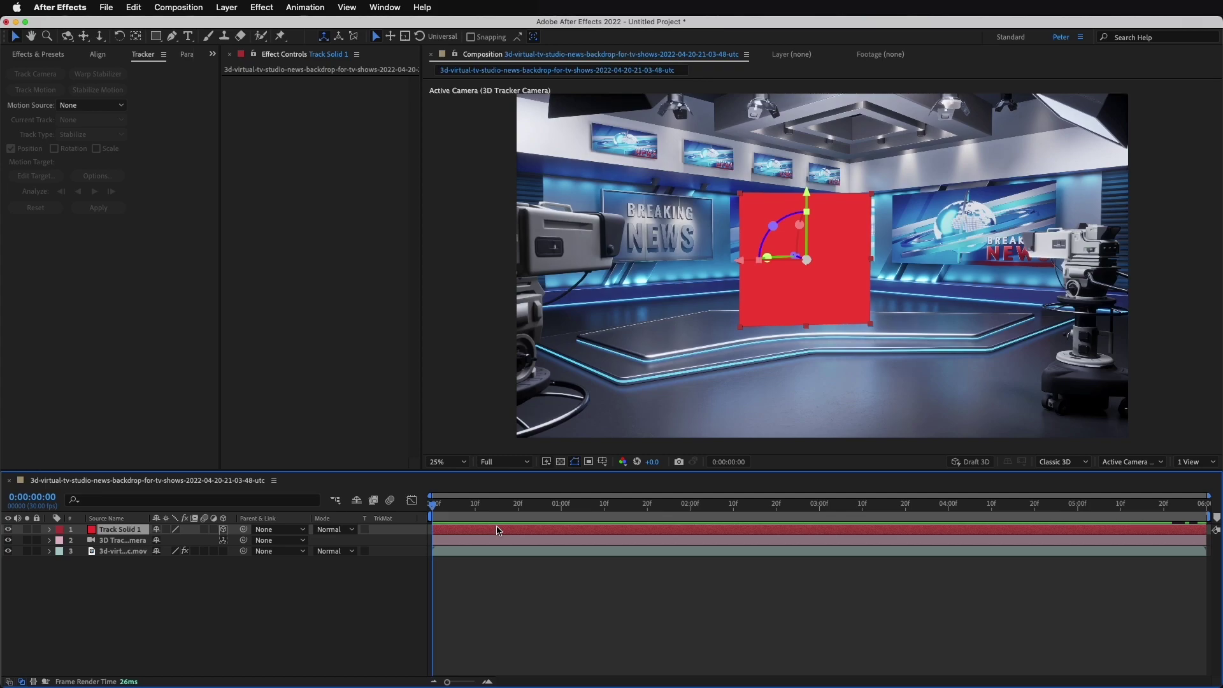
{"action": "key", "text": "super+shift+c"}
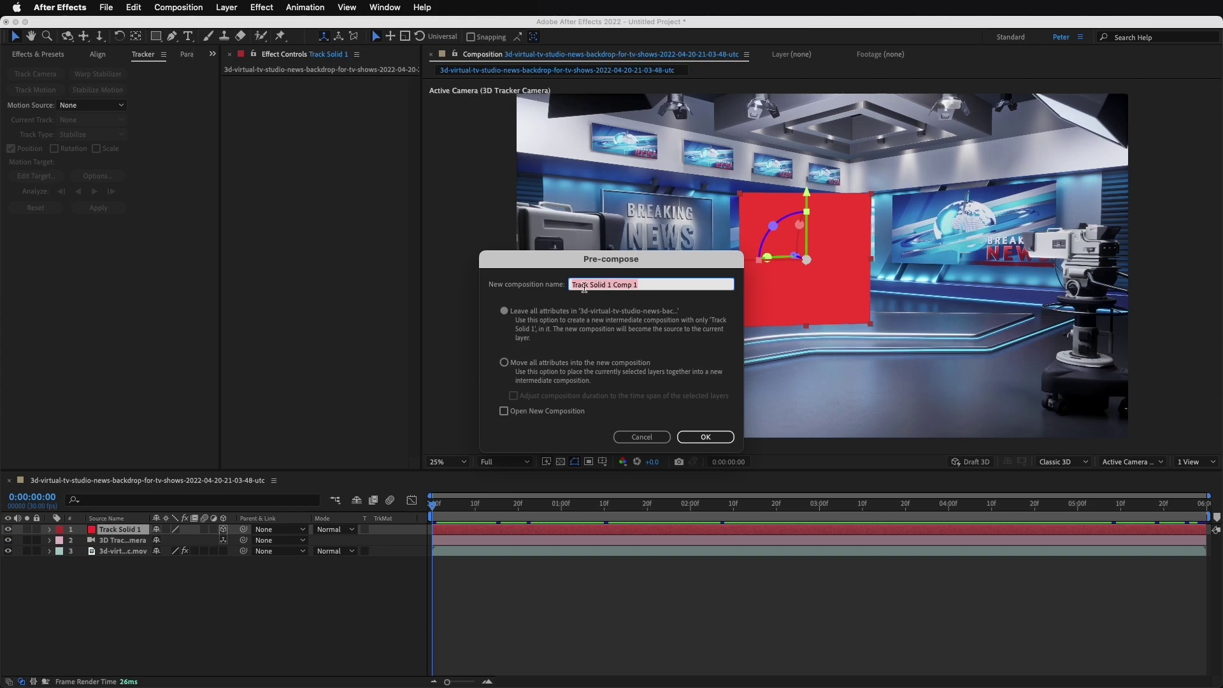
{"action": "left_click", "coordinate": [705, 440]}
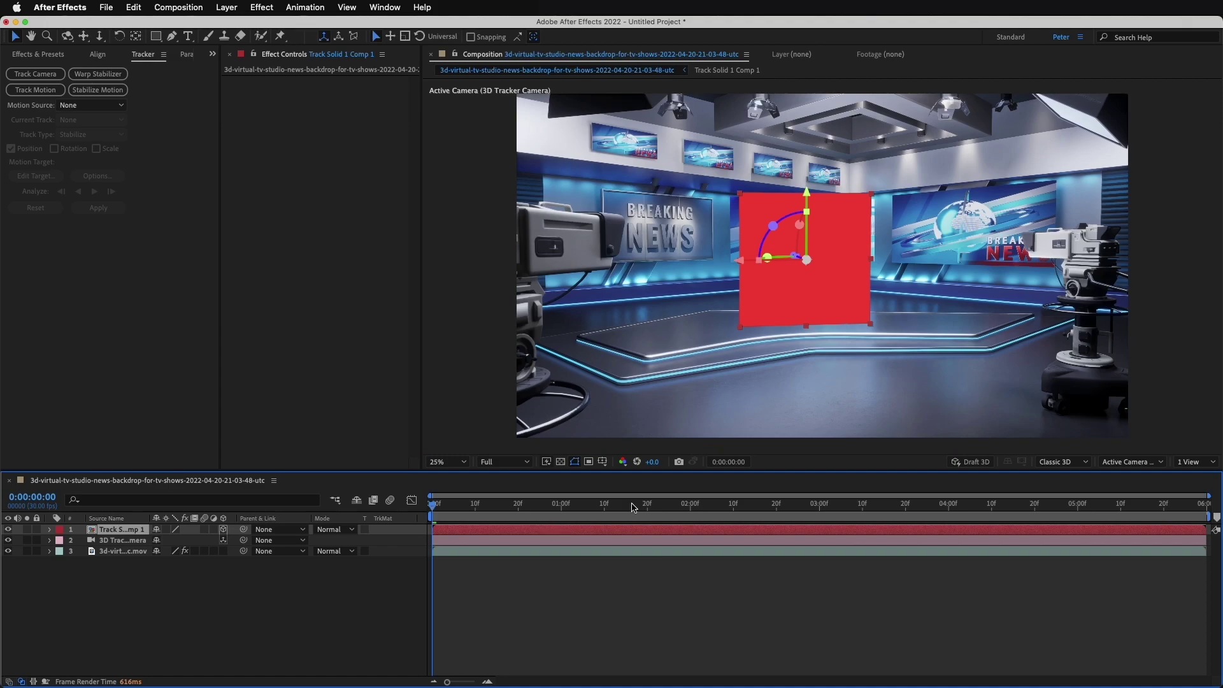
{"action": "left_click_drag", "start_coordinate": [558, 507], "coordinate": [438, 510]}
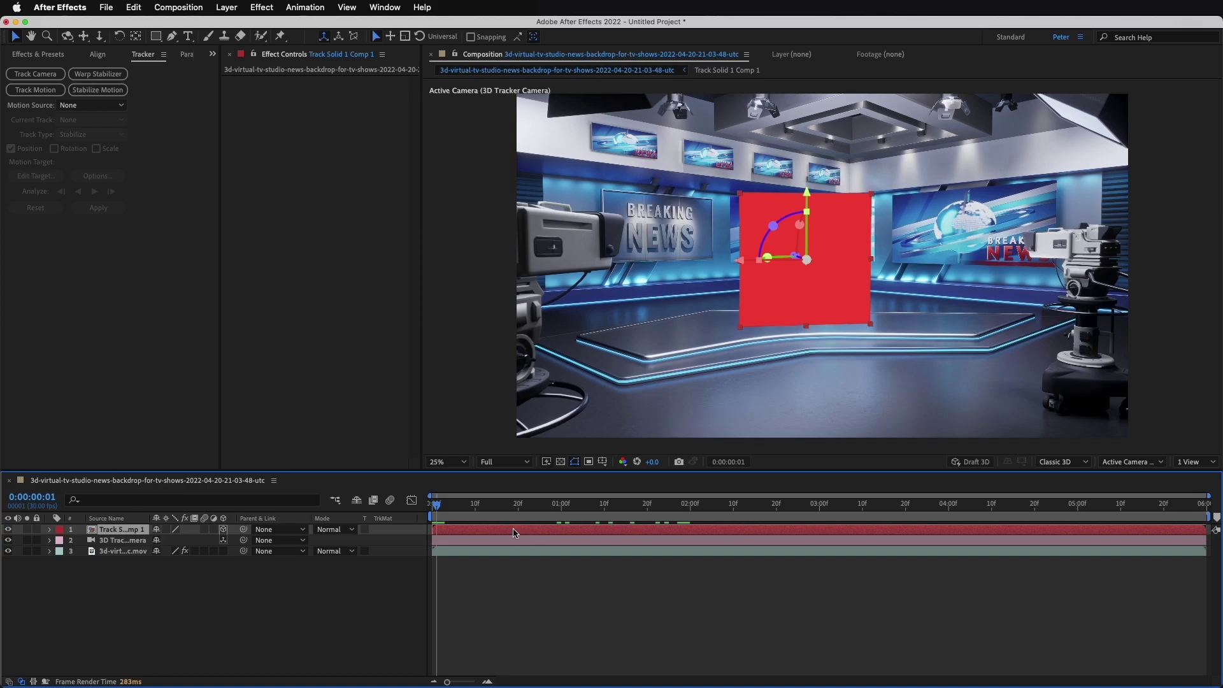
- Open Track Solid 1 Comp 1 and delete the red solid inside it
{"action": "double_click", "coordinate": [576, 531]}
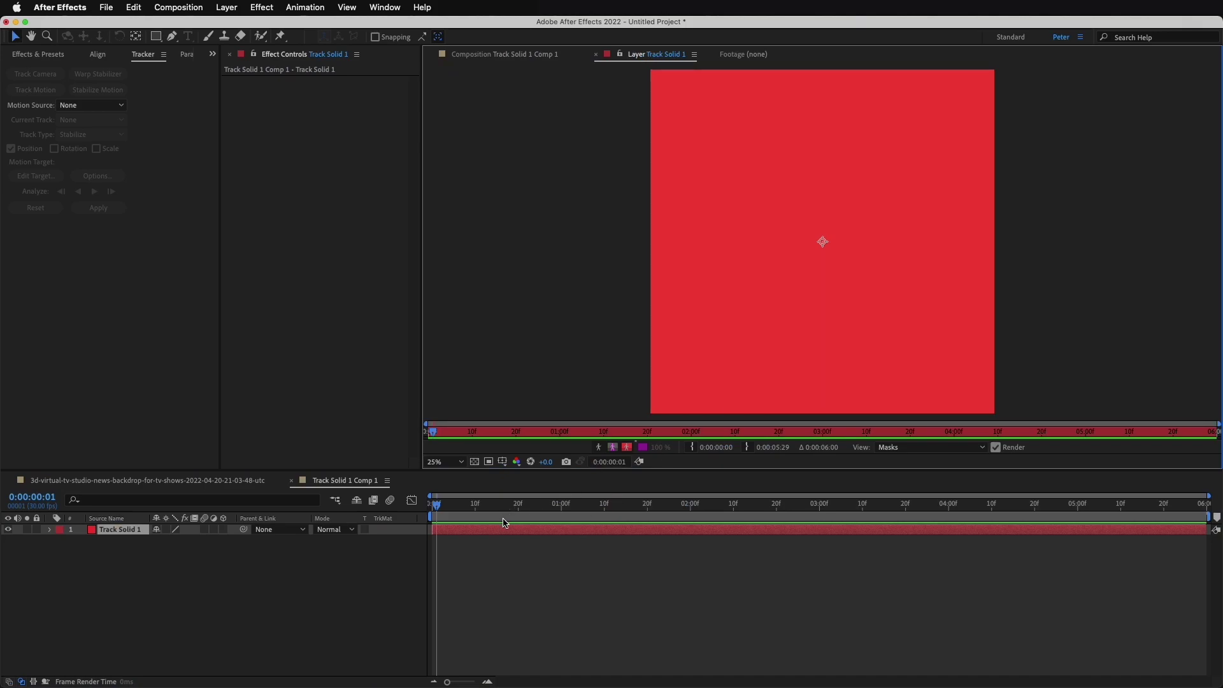
{"action": "left_click", "coordinate": [499, 532]}
{"action": "key", "text": "Delete"}
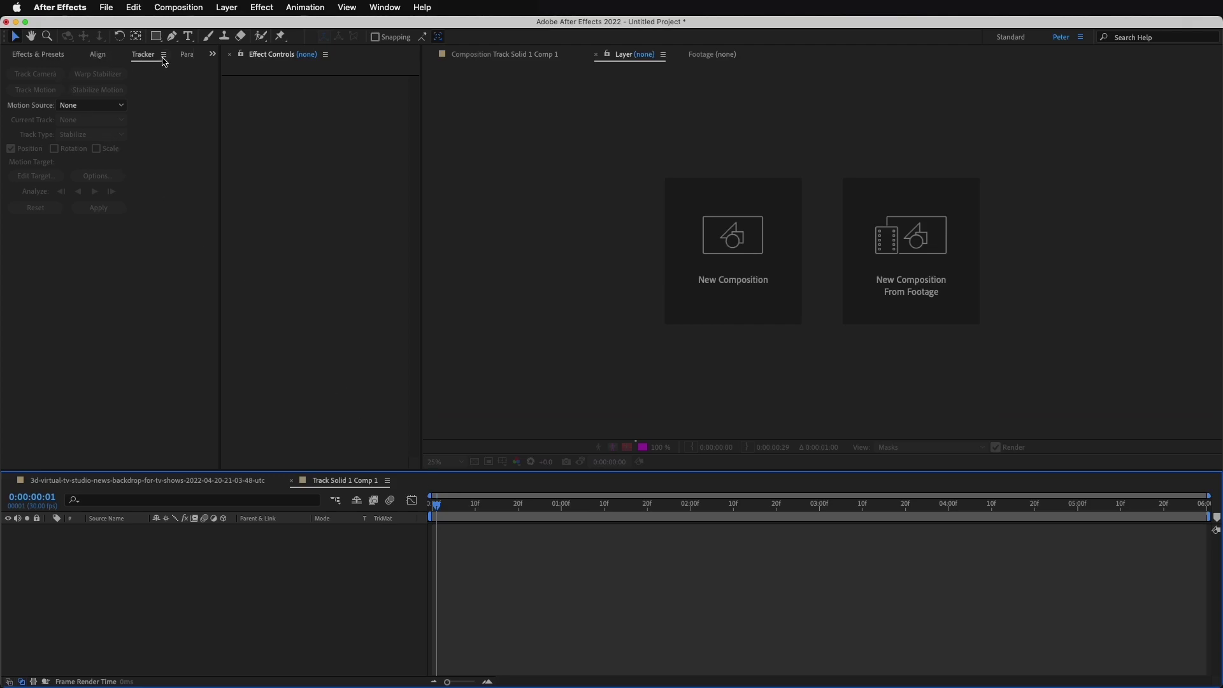
- Drop the green-screen businessman clip into Track Solid 1 Comp 1, checking the studio comp
{"action": "left_click", "coordinate": [213, 54]}
{"action": "left_click", "coordinate": [222, 70]}
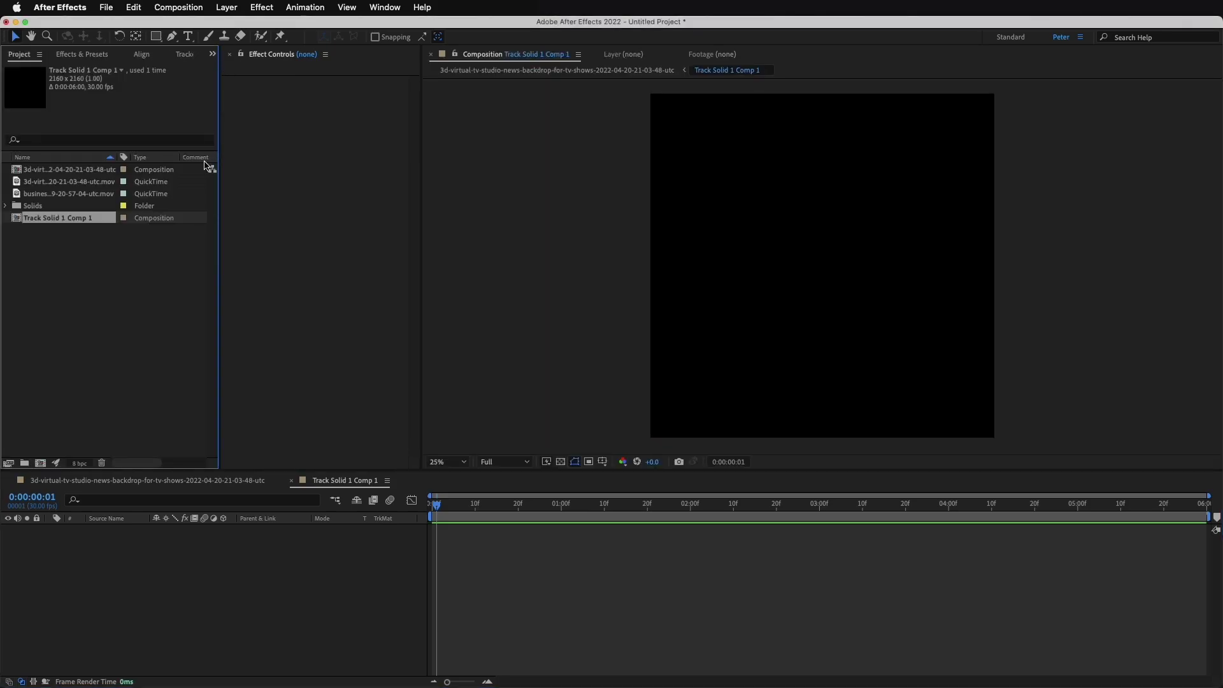
{"action": "left_click", "coordinate": [38, 194]}
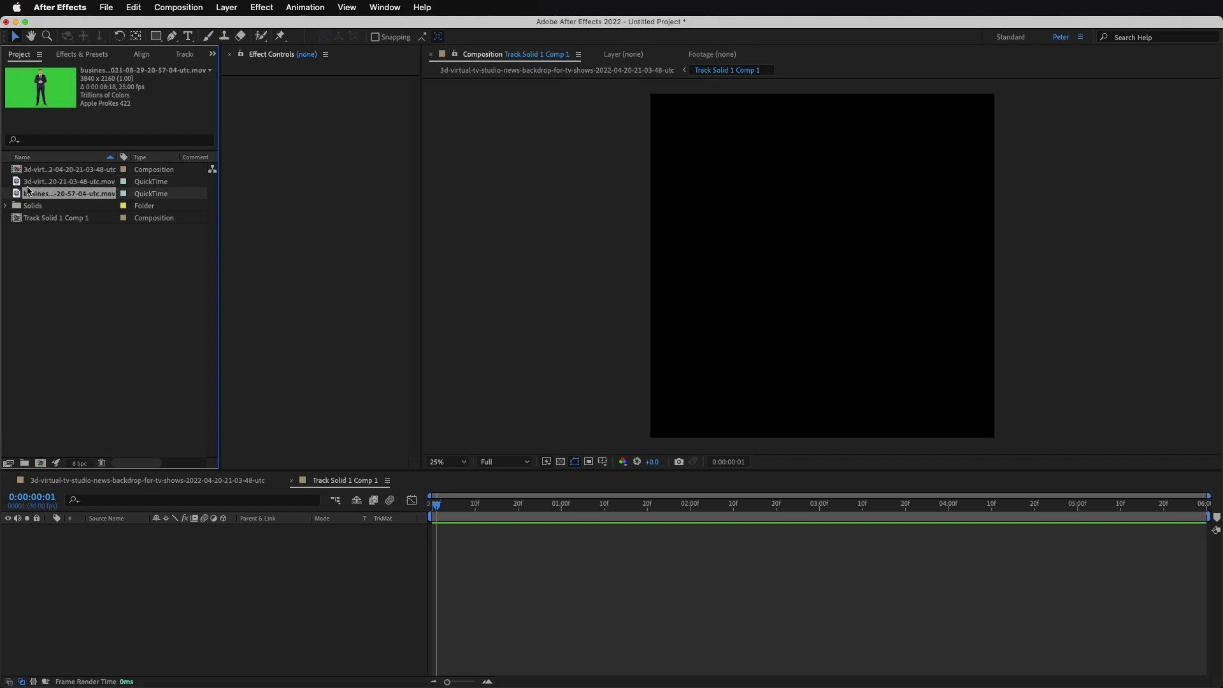
{"action": "left_click", "coordinate": [18, 197], "text": "super"}
{"action": "left_click", "coordinate": [17, 198]}
{"action": "left_click_drag", "start_coordinate": [17, 198], "coordinate": [51, 542]}
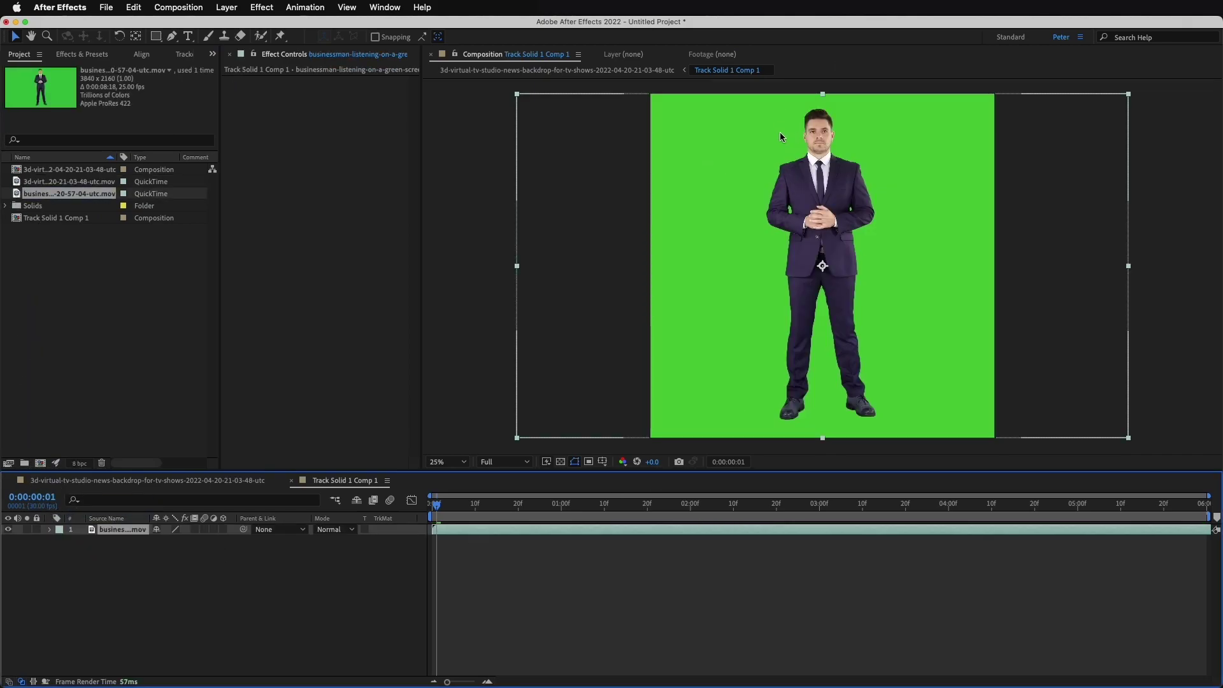
{"action": "left_click", "coordinate": [96, 482]}
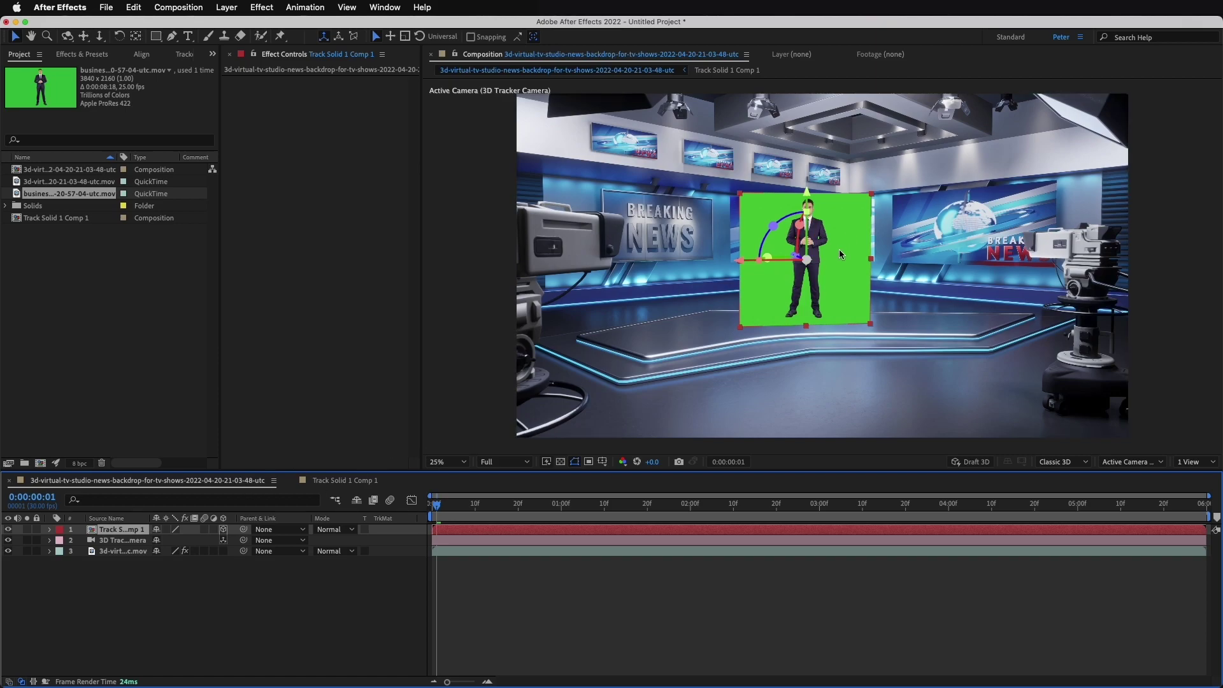
{"action": "left_click", "coordinate": [325, 481]}
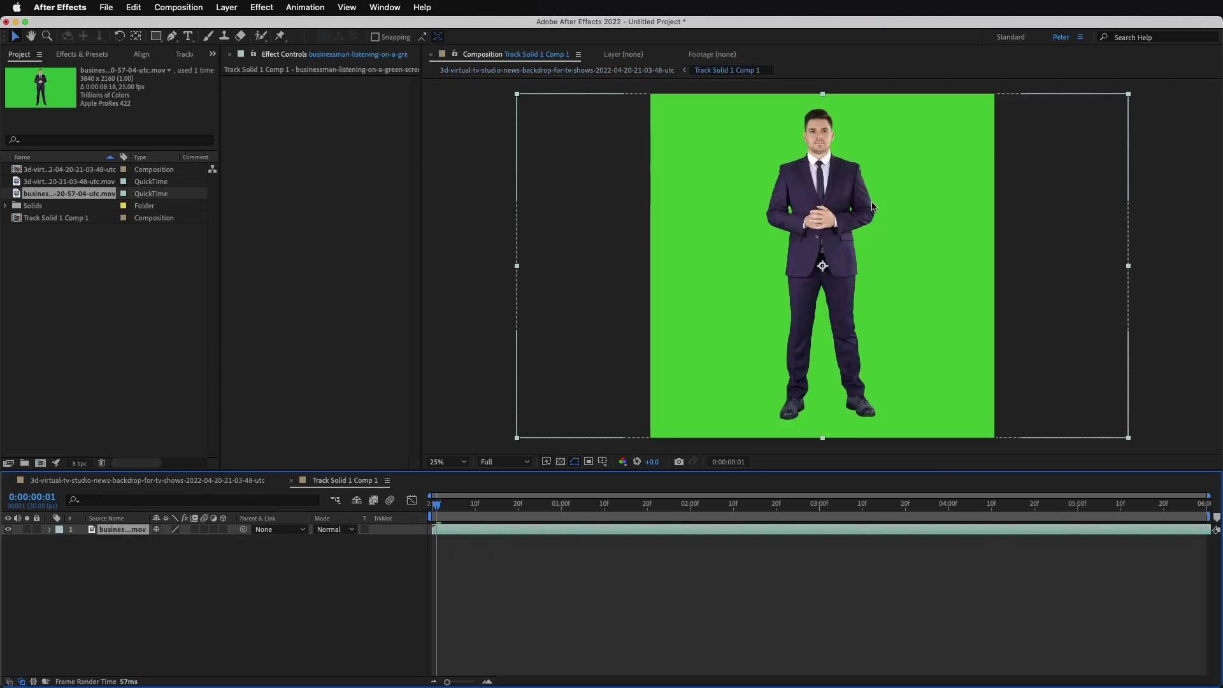
- Apply Keylight (1.2) to the businessman layer and sample the green background as Screen Colour
{"action": "left_click", "coordinate": [212, 53]}
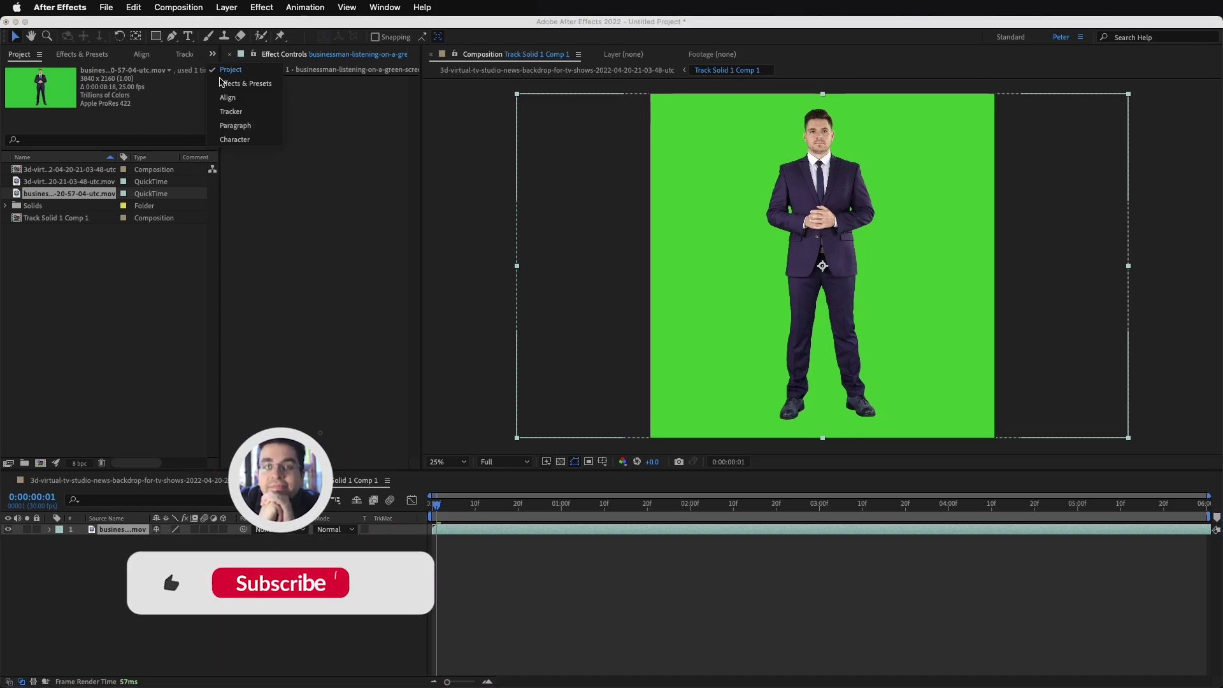
{"action": "left_click", "coordinate": [229, 83]}
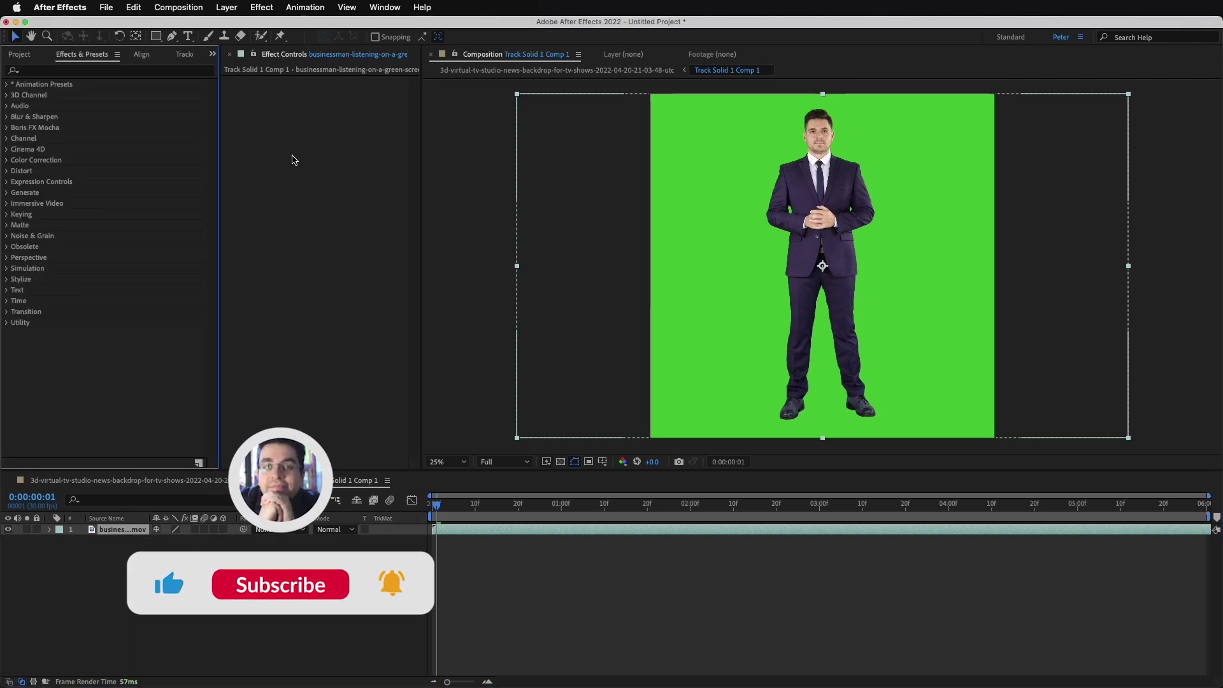
{"action": "left_click", "coordinate": [7, 215]}
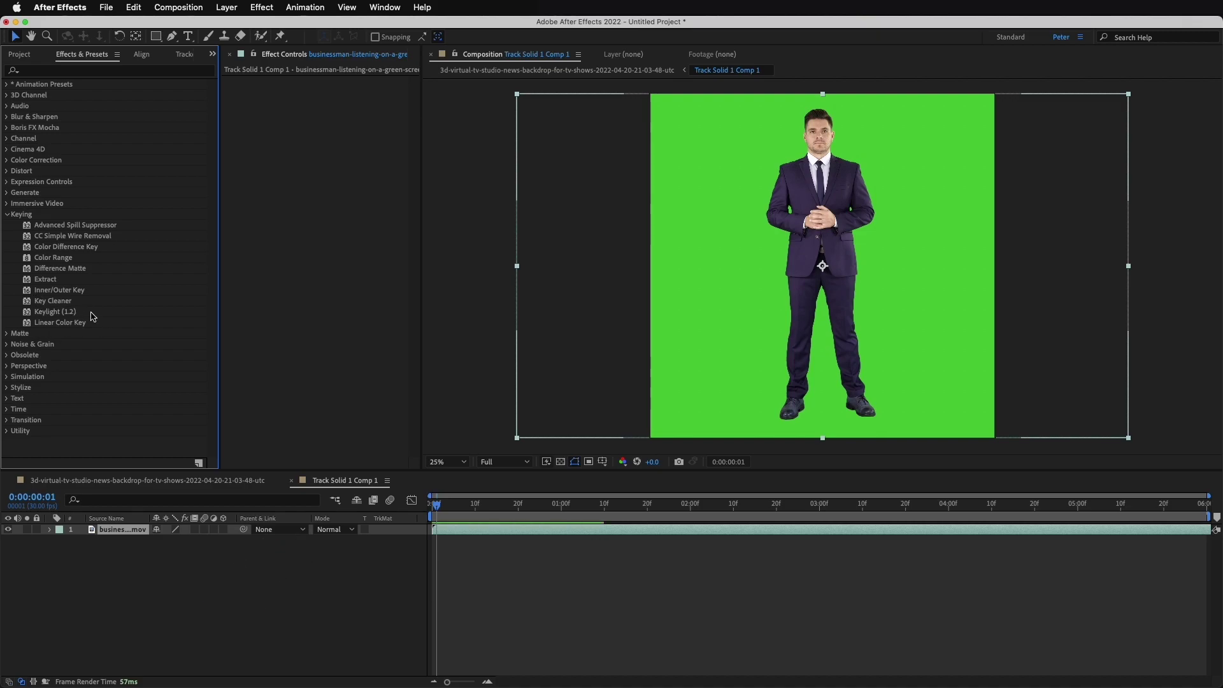
{"action": "left_click", "coordinate": [56, 313]}
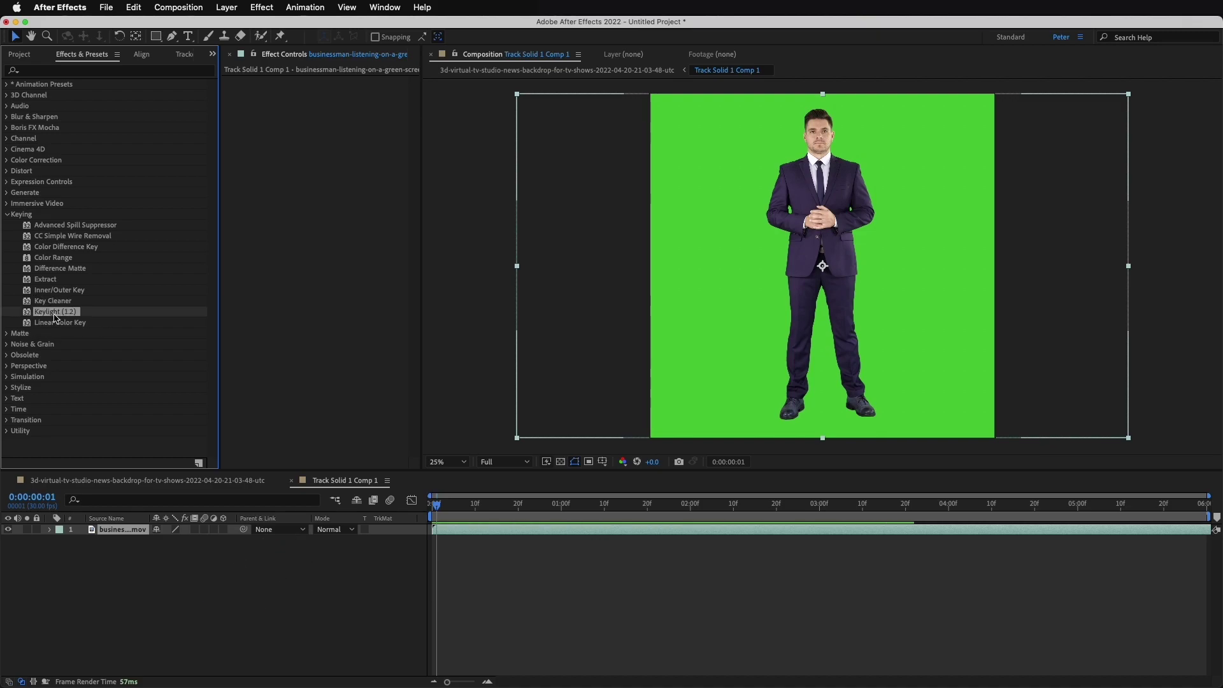
{"action": "mouse_move", "coordinate": [56, 317]}
{"action": "left_mouse_down"}
{"action": "mouse_move", "coordinate": [151, 541]}
{"action": "mouse_move", "coordinate": [137, 537]}
{"action": "left_mouse_up"}
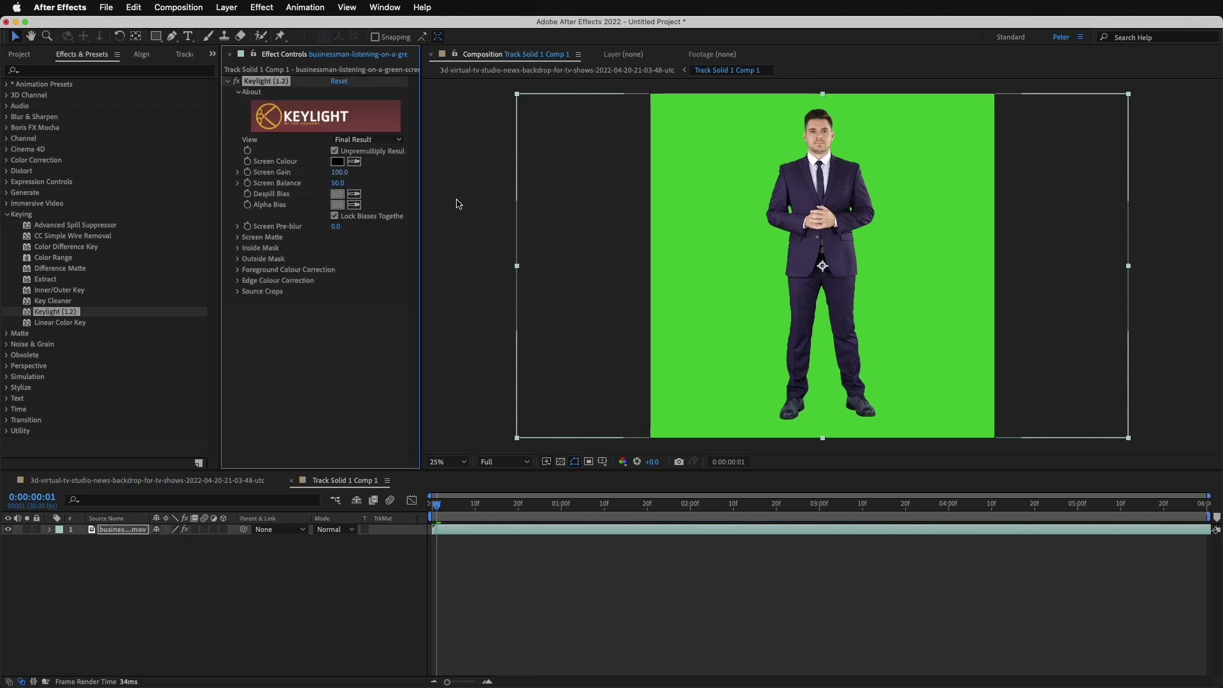
{"action": "left_click", "coordinate": [357, 162]}
{"action": "left_click", "coordinate": [764, 237]}
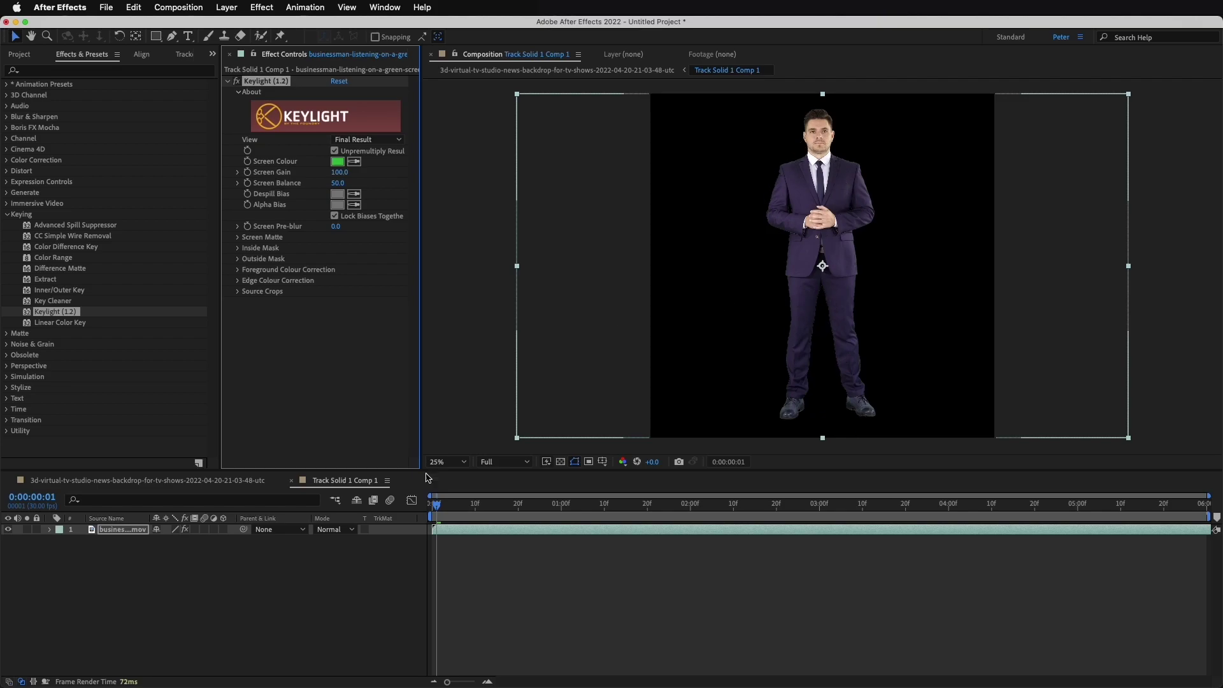
- Add a red ff0000 solid, Red Solid 1, beneath the businessman clip
{"action": "right_click", "coordinate": [273, 608]}
{"action": "mouse_move", "coordinate": [361, 522]}
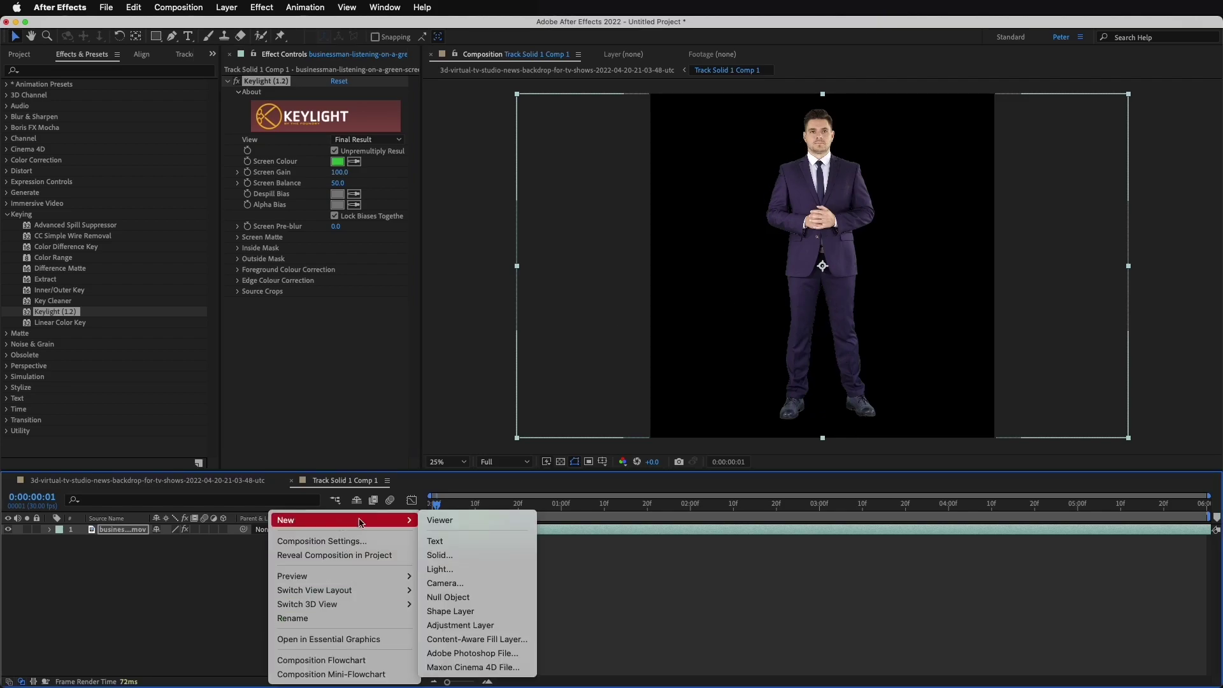
{"action": "left_click", "coordinate": [462, 555]}
{"action": "left_click", "coordinate": [604, 436]}
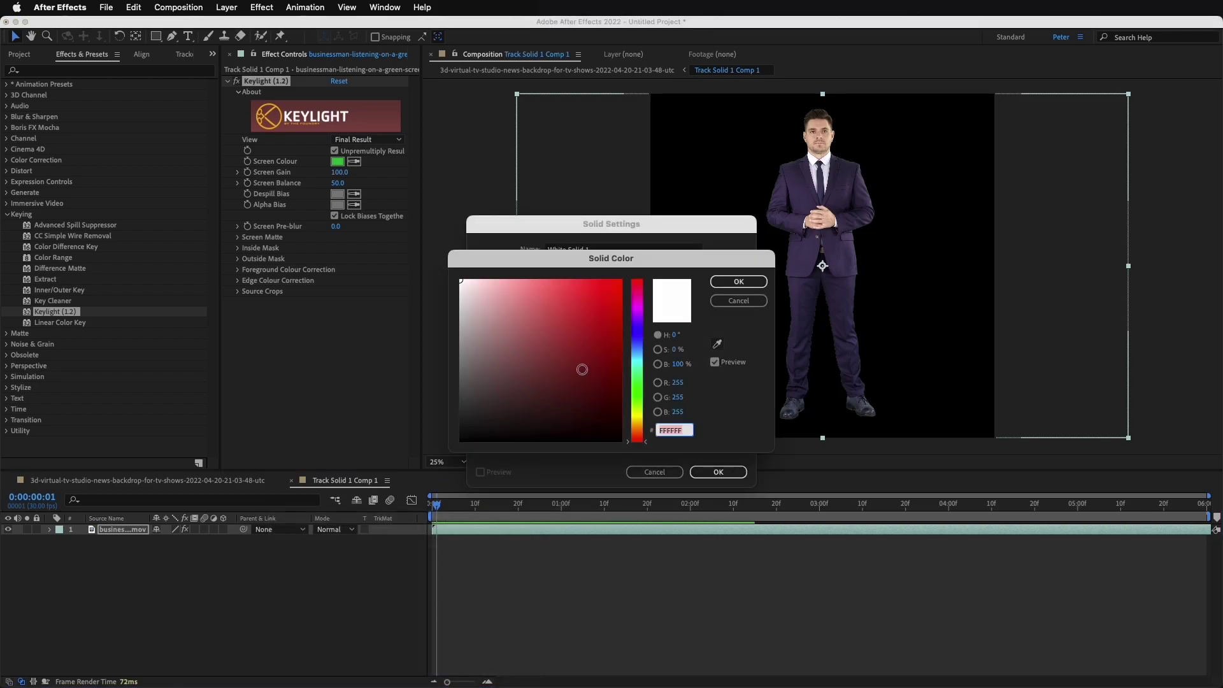
{"action": "type", "text": "ff0000"}
{"action": "left_click", "coordinate": [731, 282]}
{"action": "left_click", "coordinate": [718, 471]}
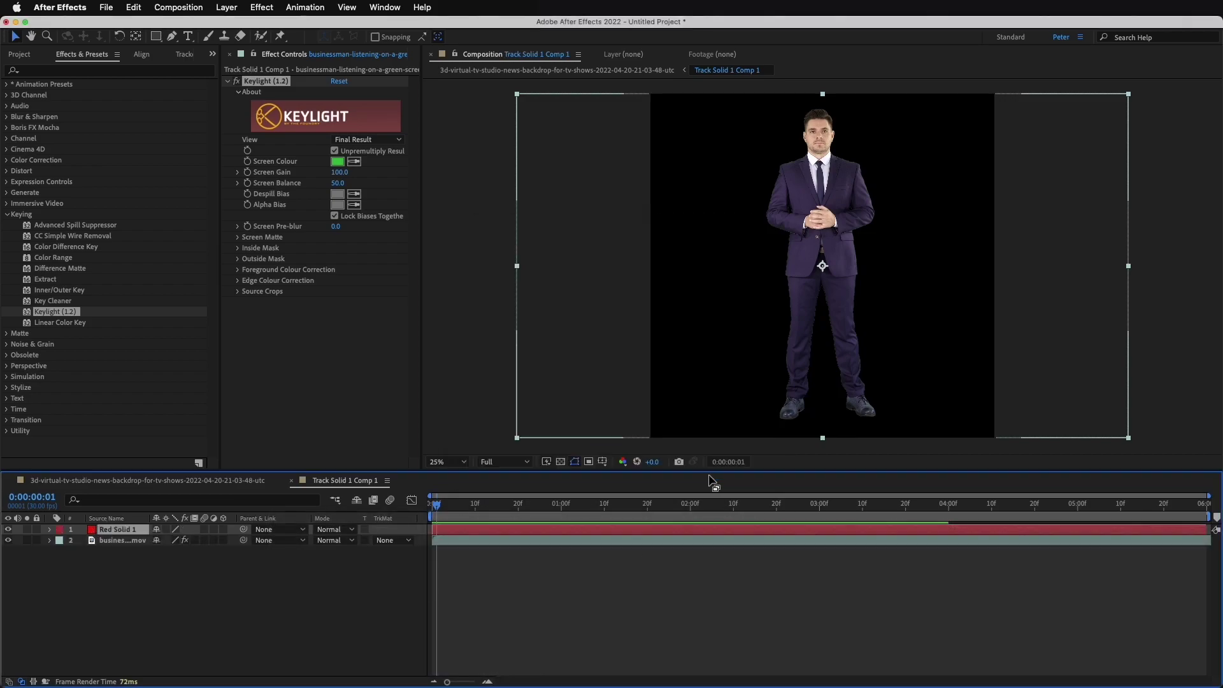
{"action": "left_click_drag", "start_coordinate": [116, 529], "coordinate": [116, 553]}
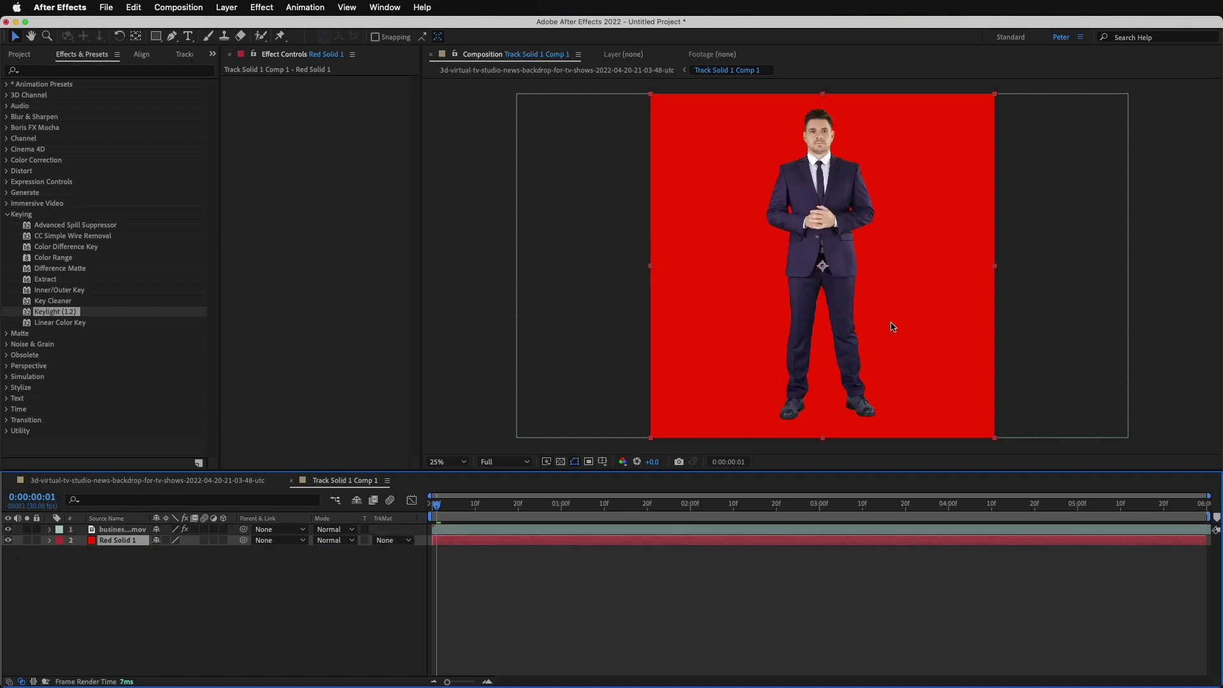
- Set Fast Previews to Final Quality and scrub through the clip to check the key
{"action": "left_click", "coordinate": [548, 462]}
{"action": "left_click", "coordinate": [602, 475]}
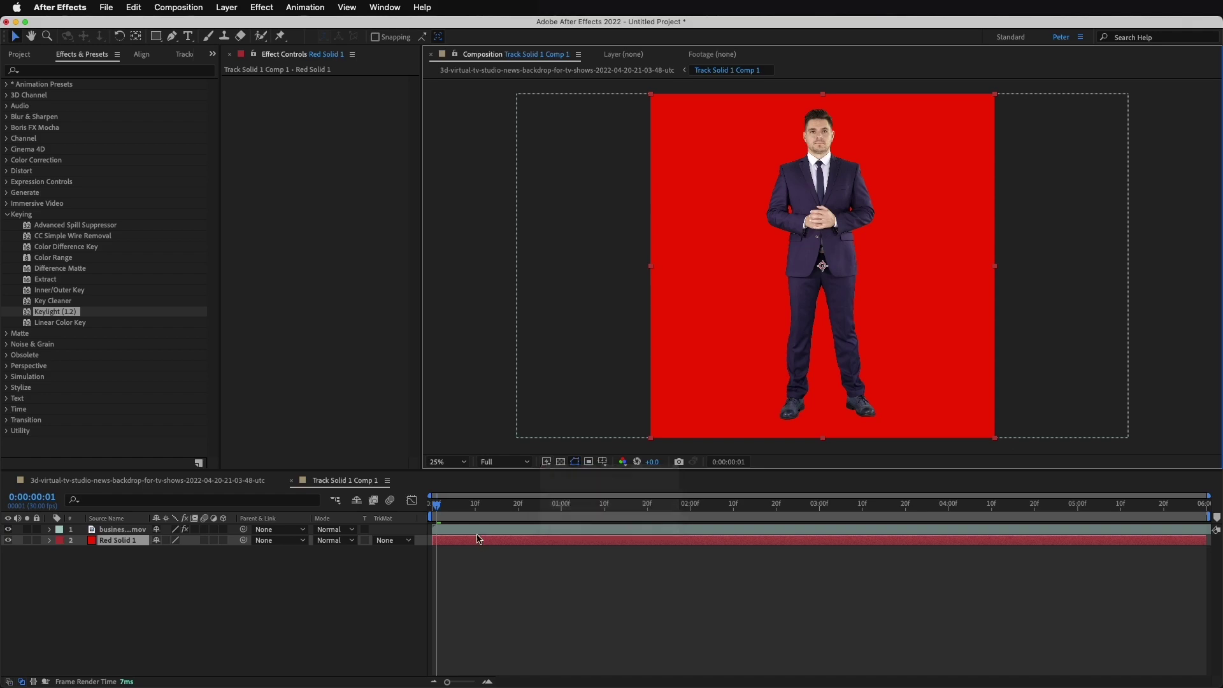
{"action": "left_click_drag", "start_coordinate": [447, 508], "coordinate": [636, 507]}
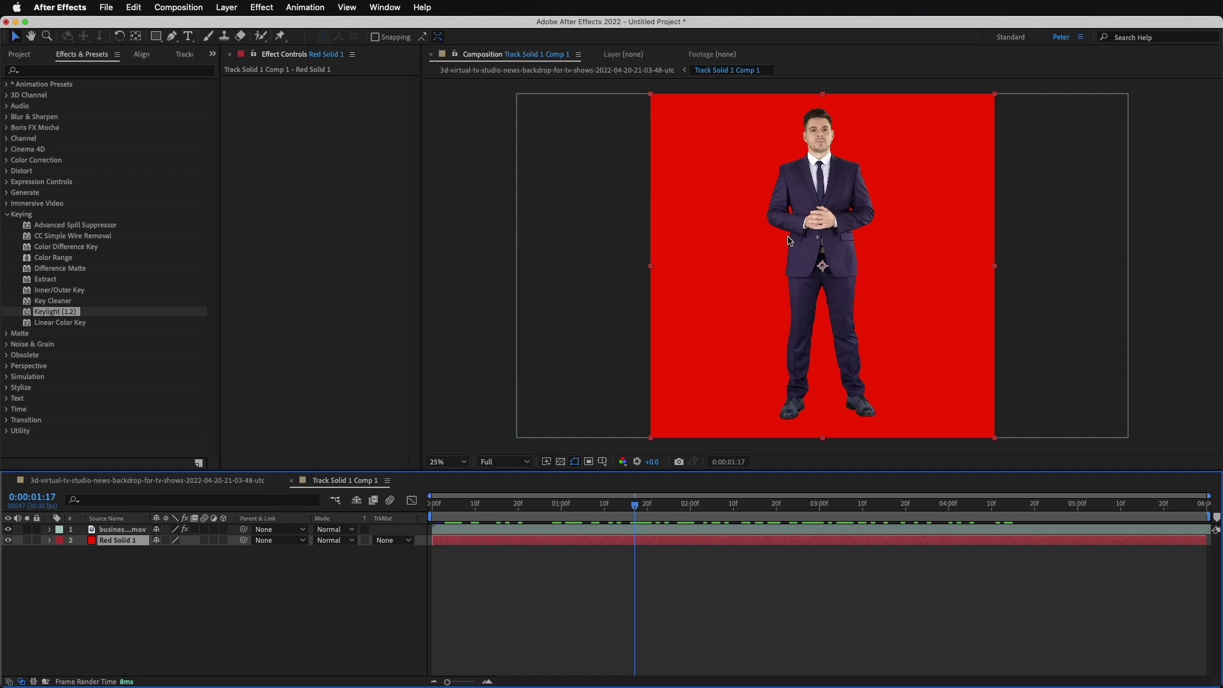
{"action": "left_click", "coordinate": [596, 529]}
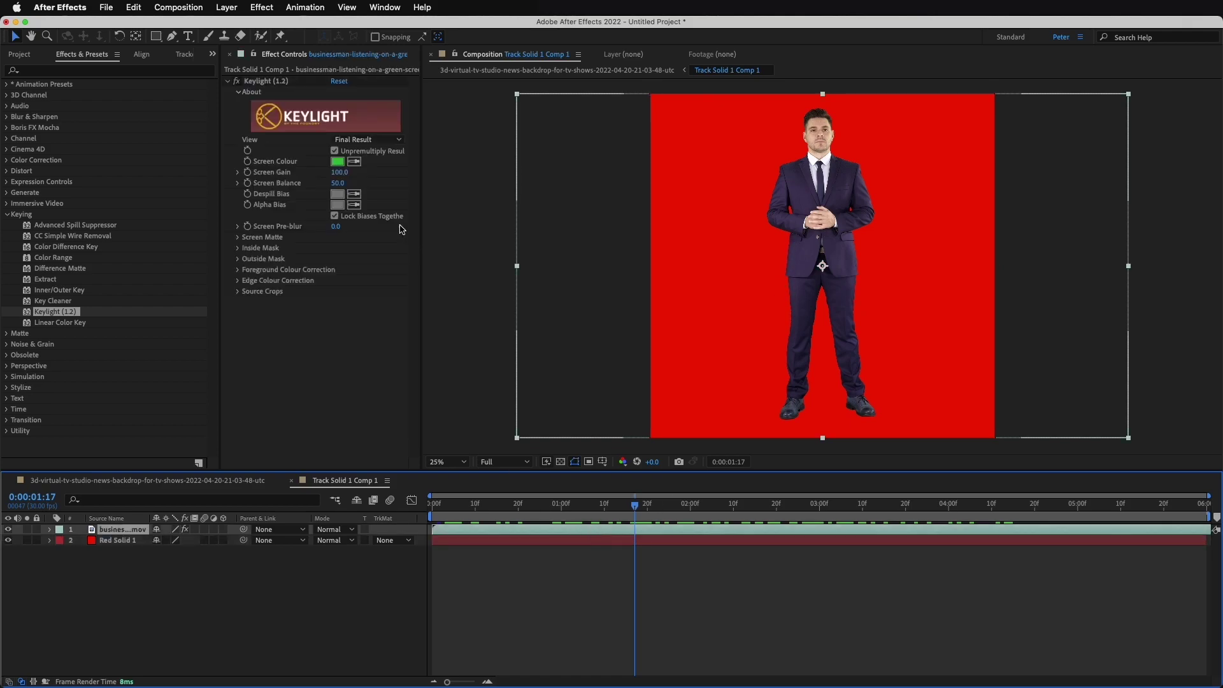
- Raise Keylight Screen Gain to 101, lower Clip White to 72, and hide Red Solid 1
{"action": "left_click", "coordinate": [339, 175]}
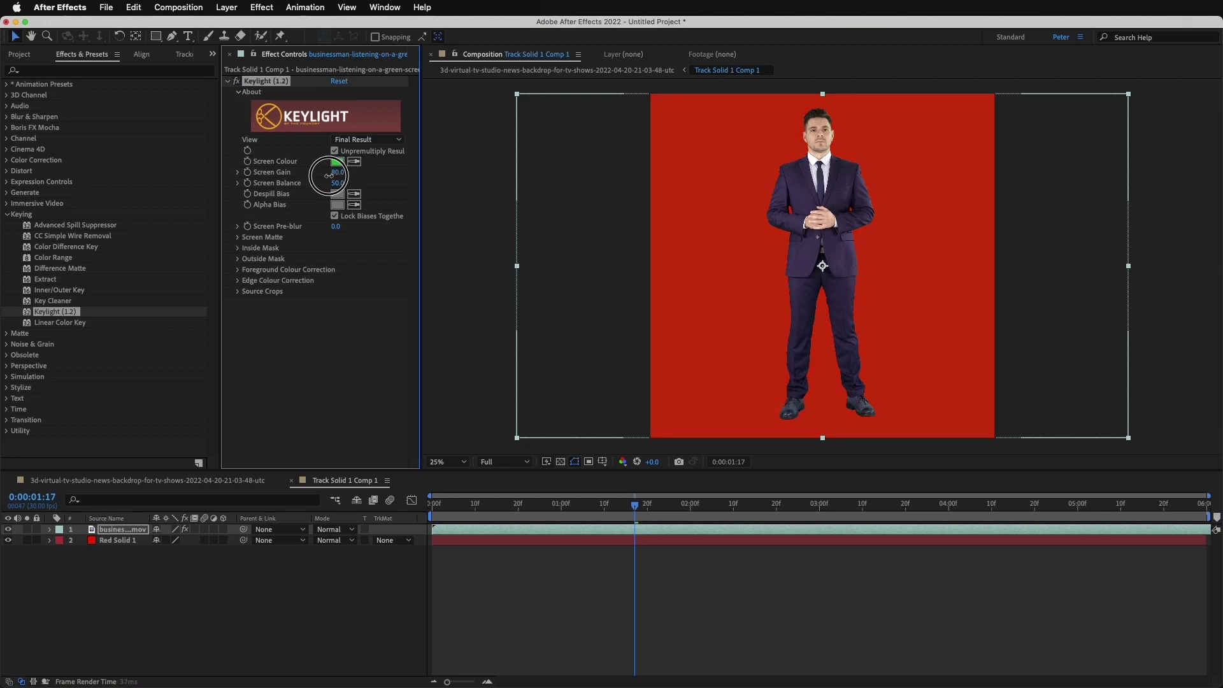
{"action": "mouse_move", "coordinate": [342, 172]}
{"action": "left_mouse_down"}
{"action": "mouse_move", "coordinate": [340, 189]}
{"action": "mouse_move", "coordinate": [360, 184]}
{"action": "left_mouse_up"}
{"action": "left_click", "coordinate": [237, 238]}
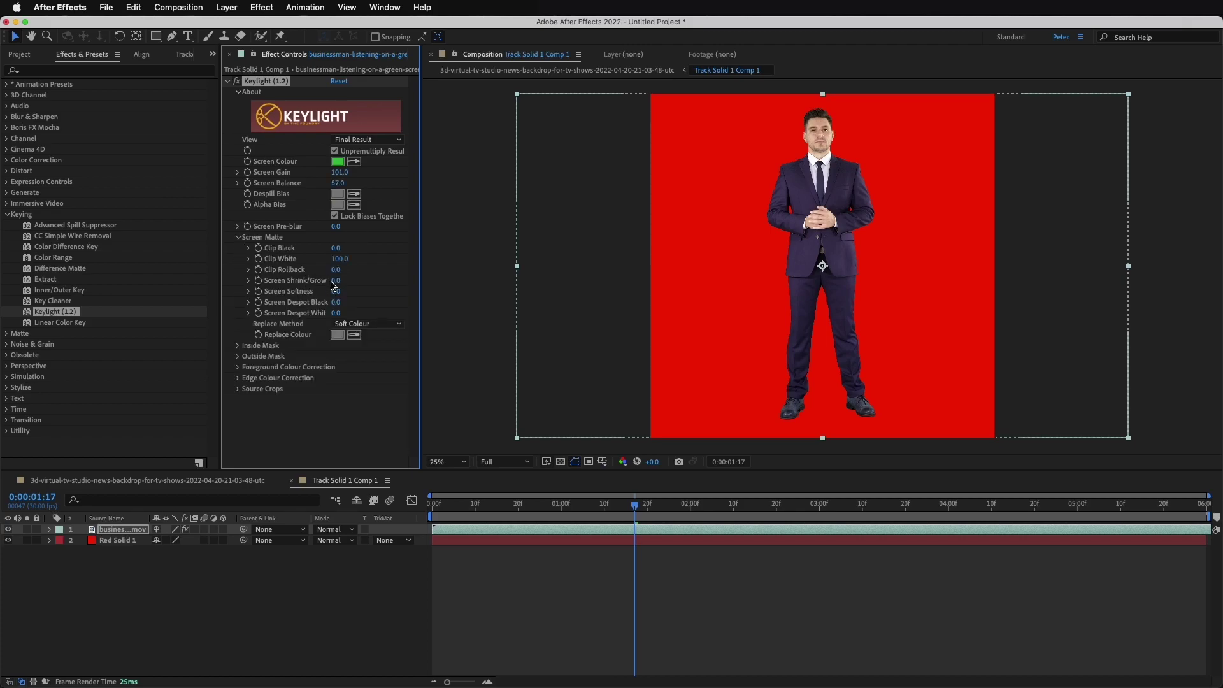
{"action": "left_click_drag", "start_coordinate": [335, 250], "coordinate": [292, 257]}
{"action": "mouse_move", "coordinate": [344, 261]}
{"action": "left_mouse_down"}
{"action": "mouse_move", "coordinate": [326, 263]}
{"action": "mouse_move", "coordinate": [307, 289]}
{"action": "mouse_move", "coordinate": [327, 285]}
{"action": "mouse_move", "coordinate": [355, 313]}
{"action": "left_mouse_up"}
{"action": "left_click", "coordinate": [8, 540]}
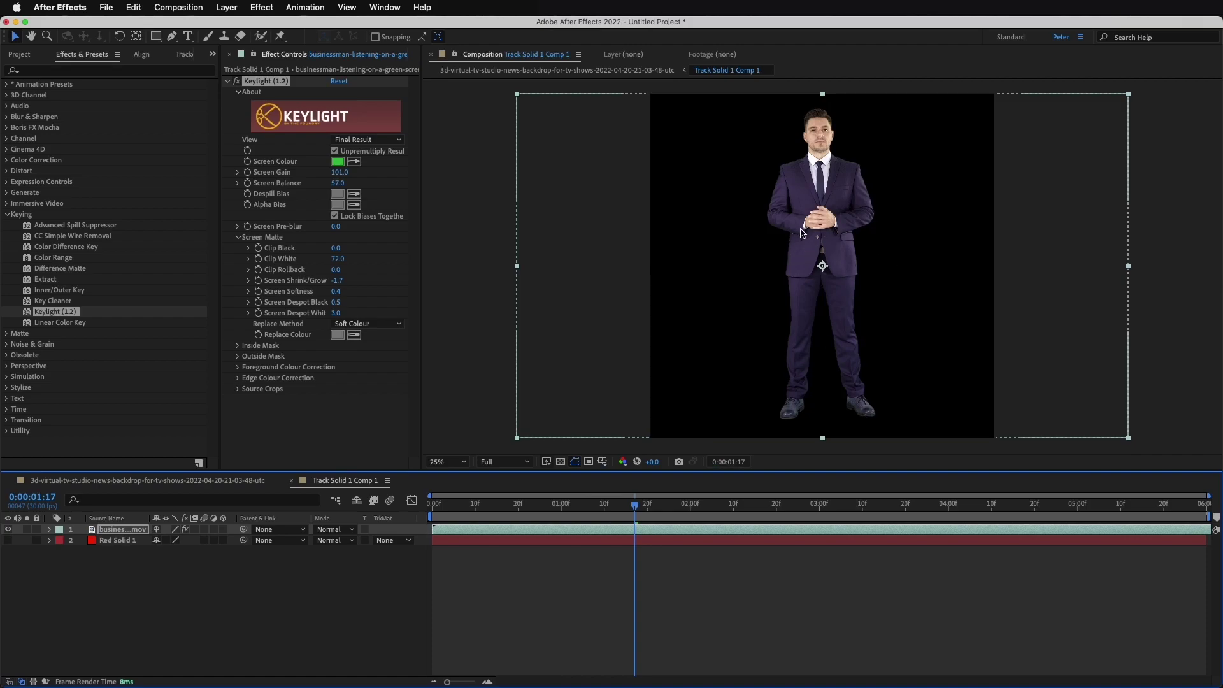
{"action": "left_click", "coordinate": [162, 479]}
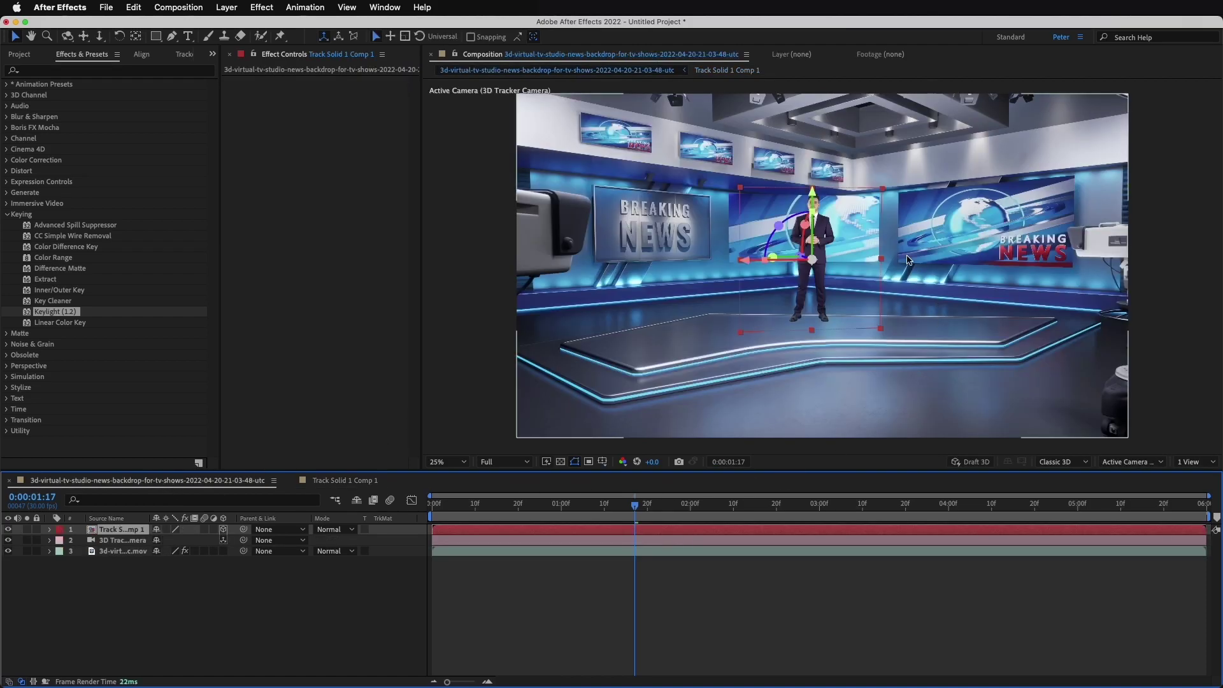
{"action": "left_click", "coordinate": [768, 579]}
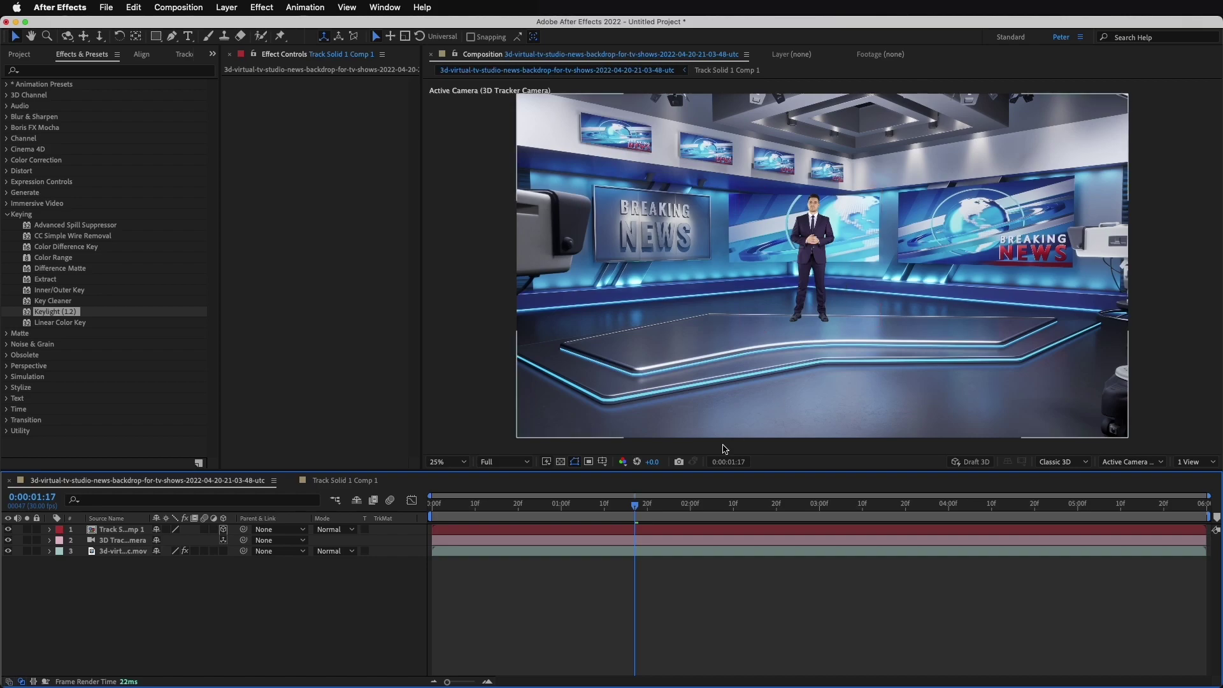
{"action": "left_click_drag", "start_coordinate": [634, 505], "coordinate": [379, 524]}
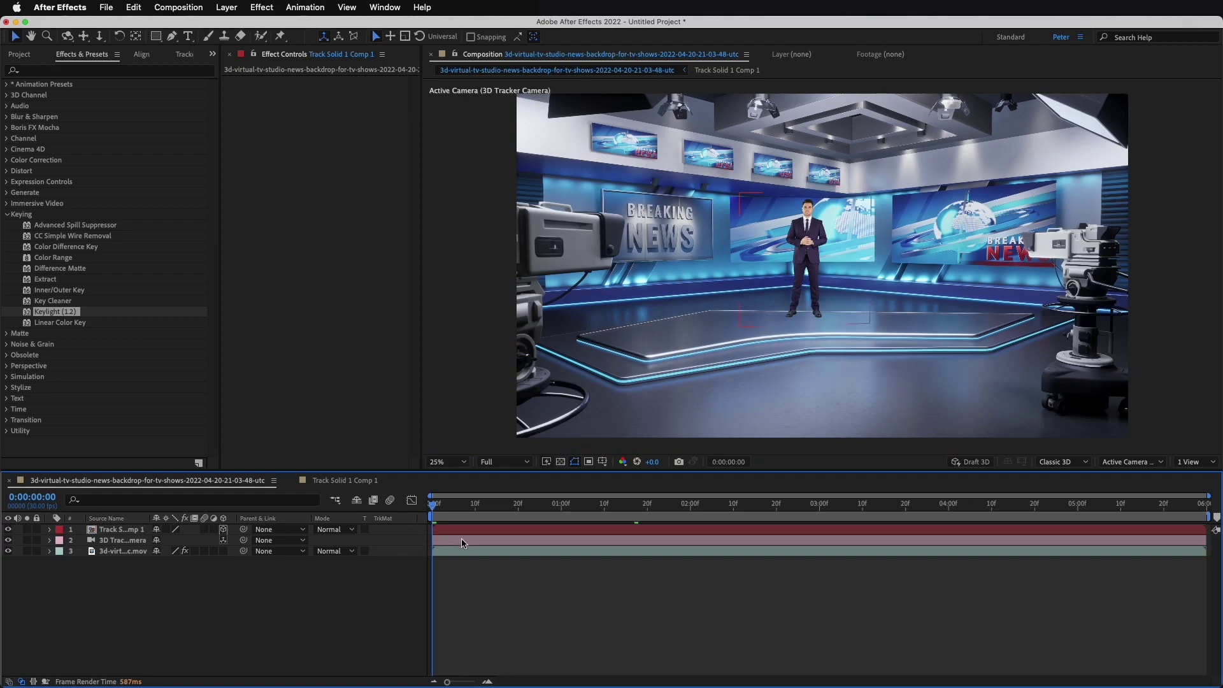
{"action": "mouse_move", "coordinate": [455, 513]}
{"action": "left_mouse_down"}
{"action": "mouse_move", "coordinate": [1178, 512]}
{"action": "mouse_move", "coordinate": [523, 528]}
{"action": "left_mouse_up"}
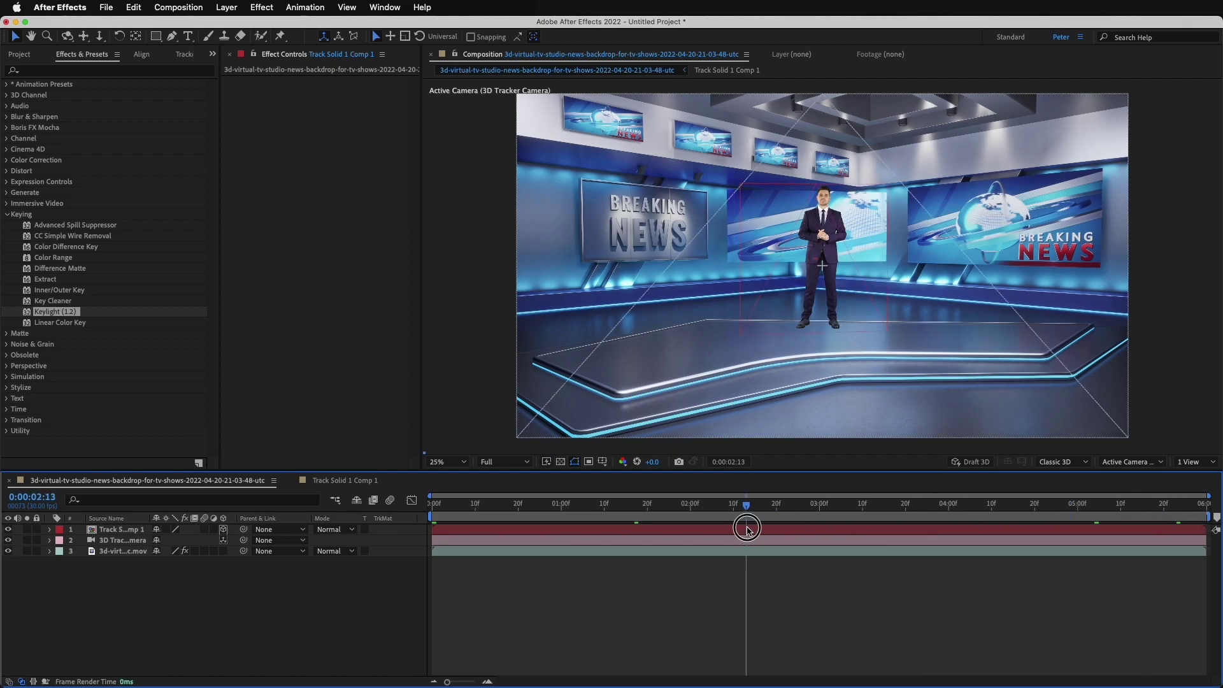
{"action": "left_click", "coordinate": [651, 519]}
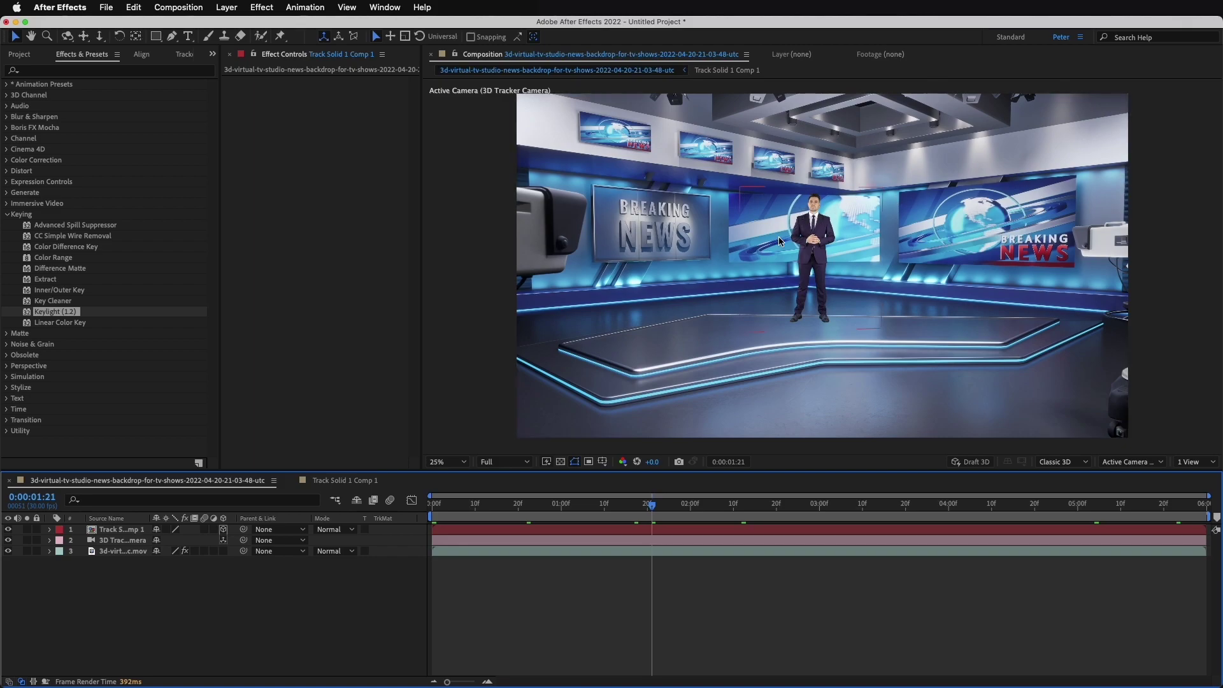
{"action": "double_click", "coordinate": [625, 530]}
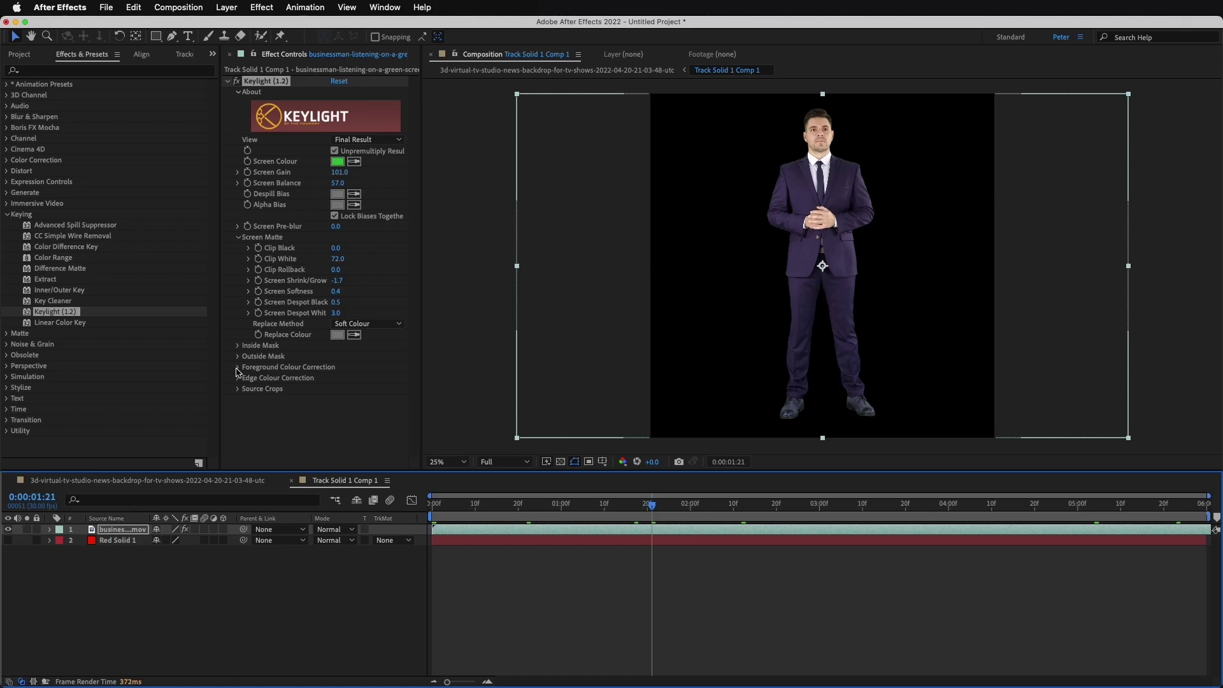
- Enable Keylight's foreground colour correction and set the businessman's Saturation to 73
{"action": "left_click", "coordinate": [238, 368]}
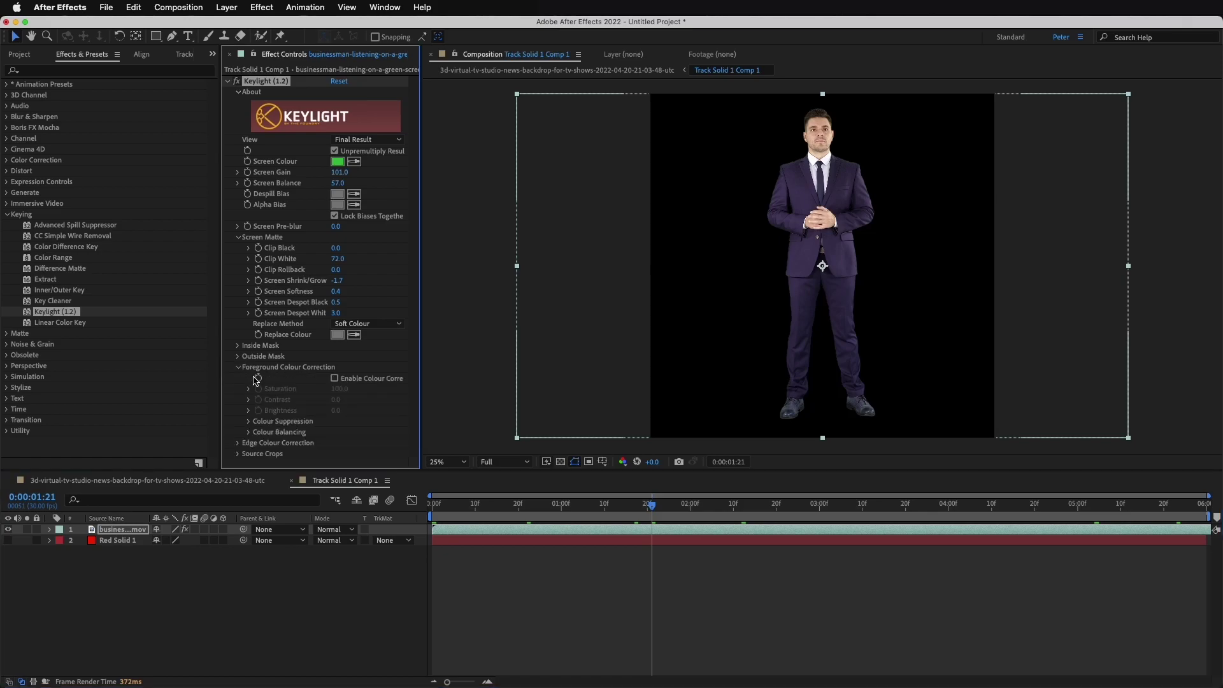
{"action": "left_click", "coordinate": [334, 379]}
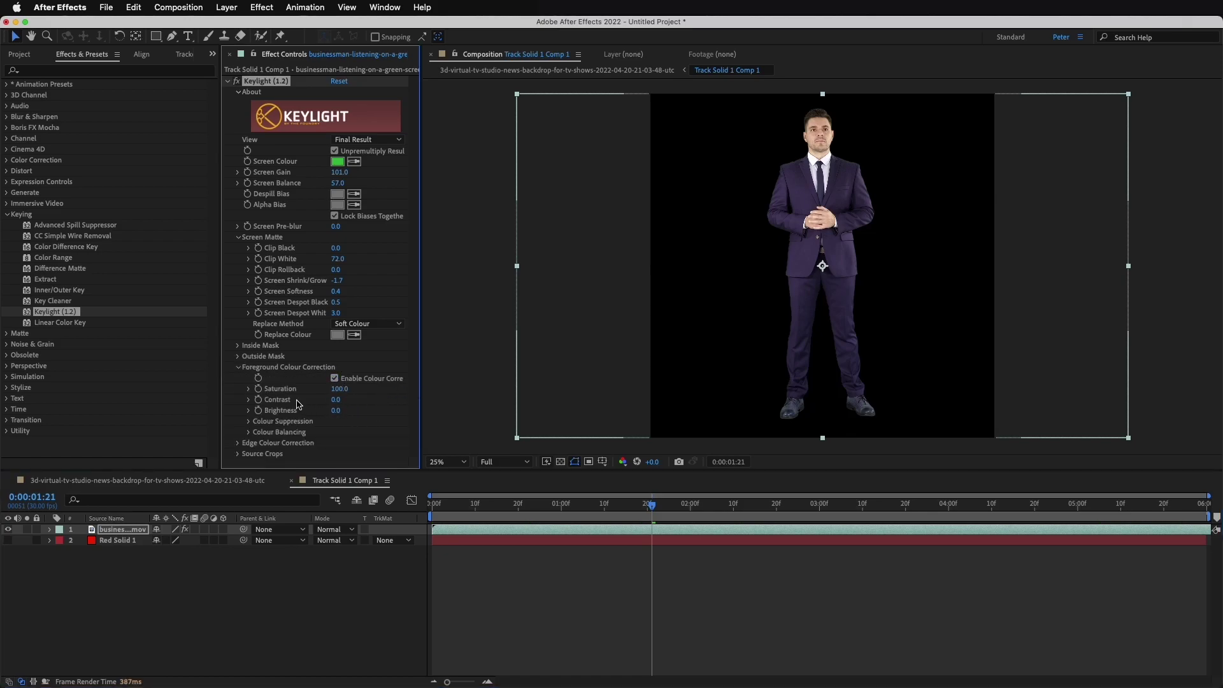
{"action": "left_click_drag", "start_coordinate": [338, 390], "coordinate": [302, 398]}
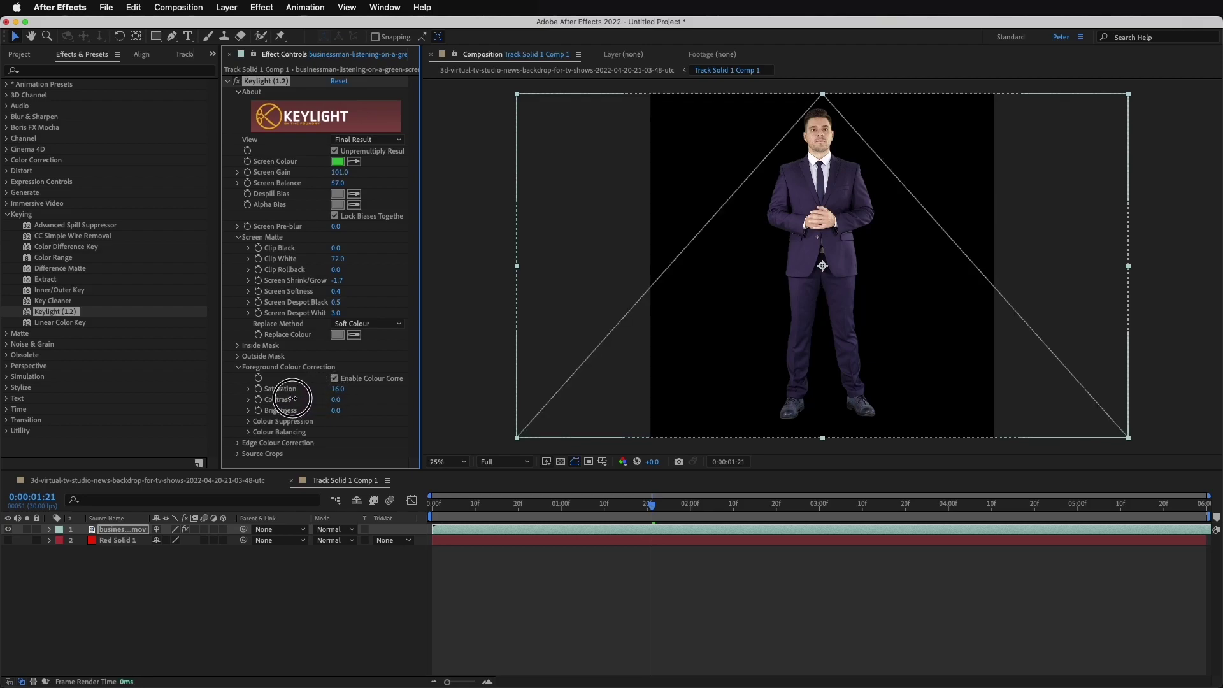
{"action": "mouse_move", "coordinate": [302, 398]}
{"action": "left_mouse_down"}
{"action": "mouse_move", "coordinate": [381, 391]}
{"action": "mouse_move", "coordinate": [338, 393]}
{"action": "left_mouse_up"}
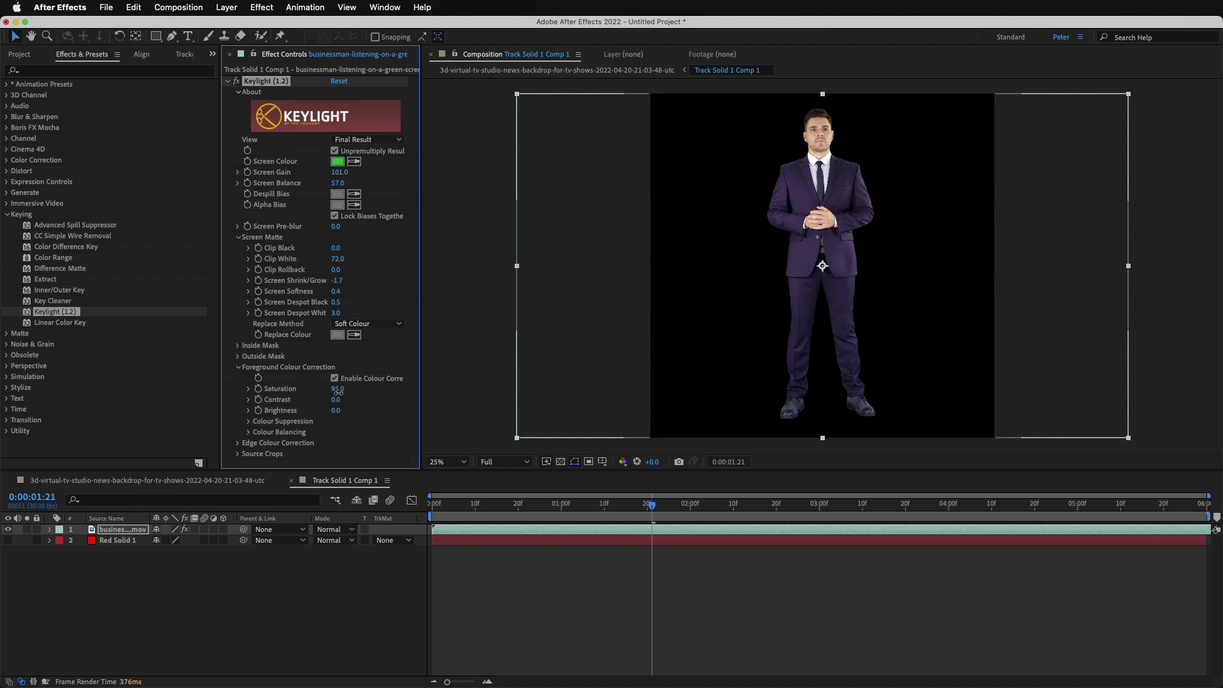
{"action": "left_click_drag", "start_coordinate": [339, 393], "coordinate": [327, 394]}
- In the studio comp at an early frame, duplicate the Track Solid 1 Comp 1 layer and select the copy
{"action": "left_click", "coordinate": [171, 483]}
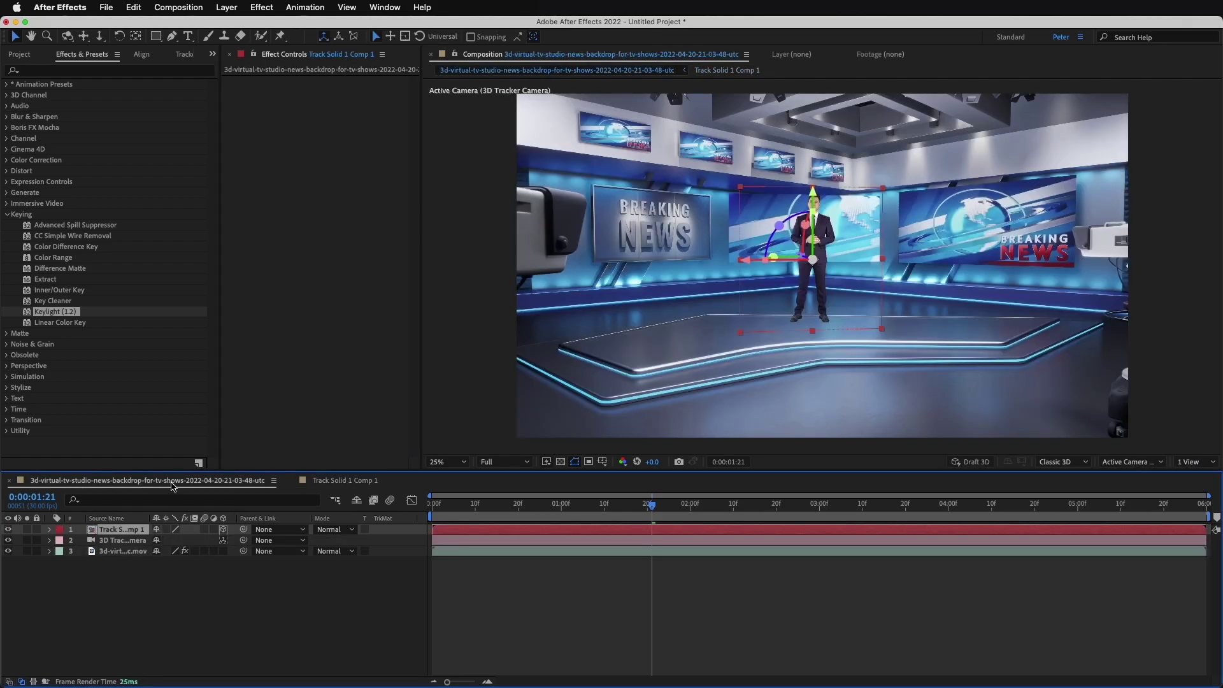
{"action": "left_click", "coordinate": [746, 670]}
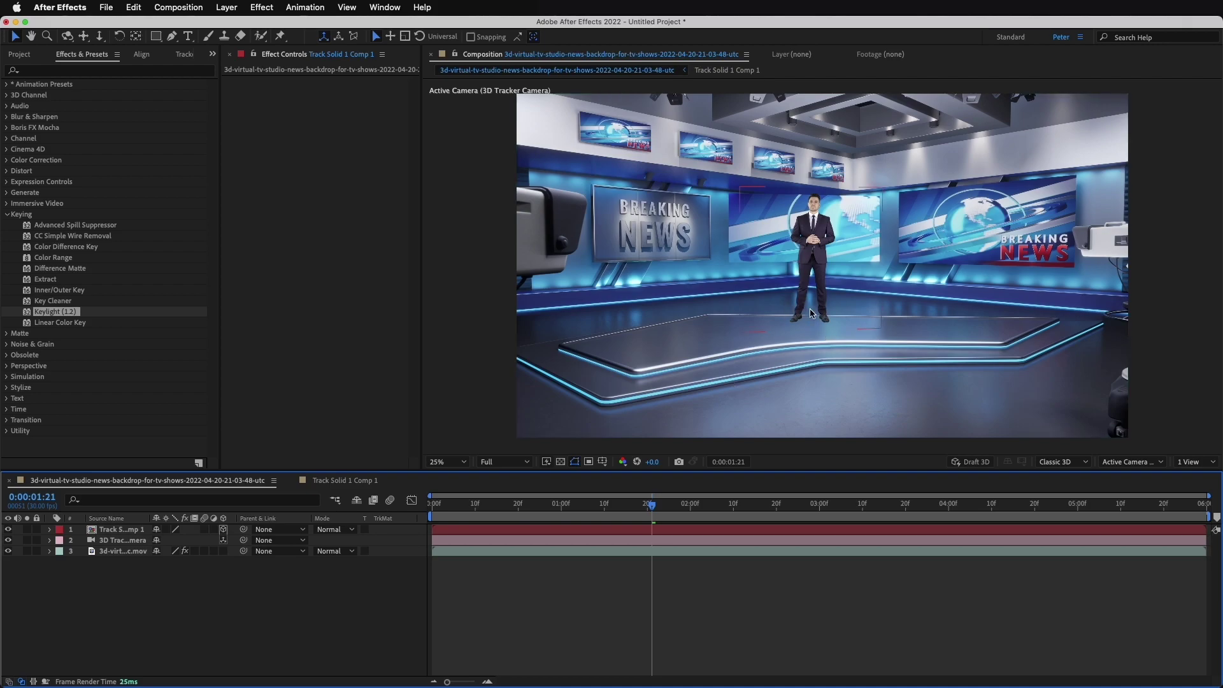
{"action": "left_click_drag", "start_coordinate": [652, 505], "coordinate": [457, 524]}
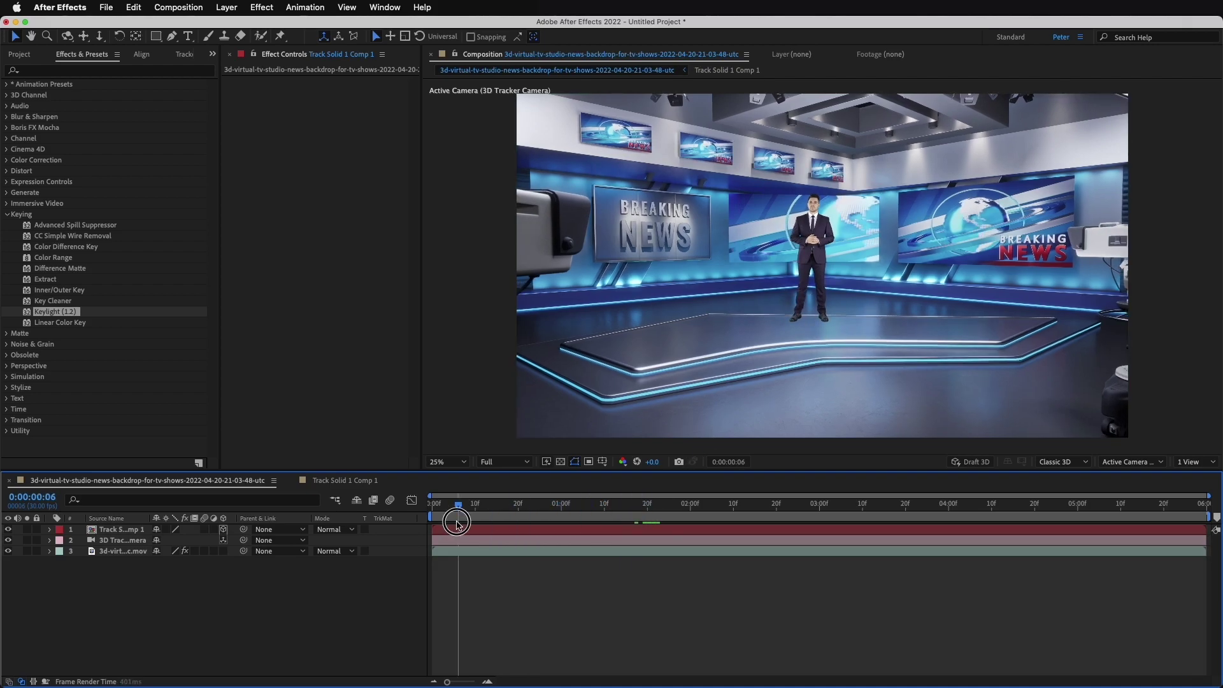
{"action": "left_click", "coordinate": [473, 530]}
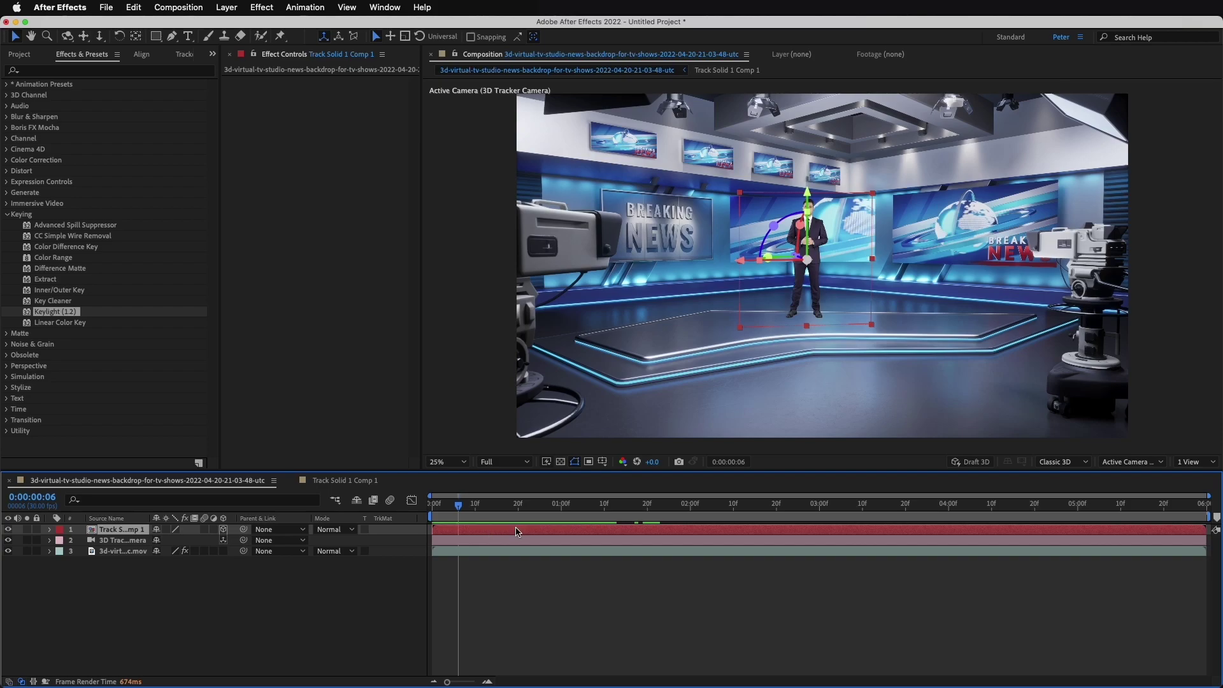
{"action": "key", "text": "super+d"}
{"action": "left_click", "coordinate": [526, 543]}
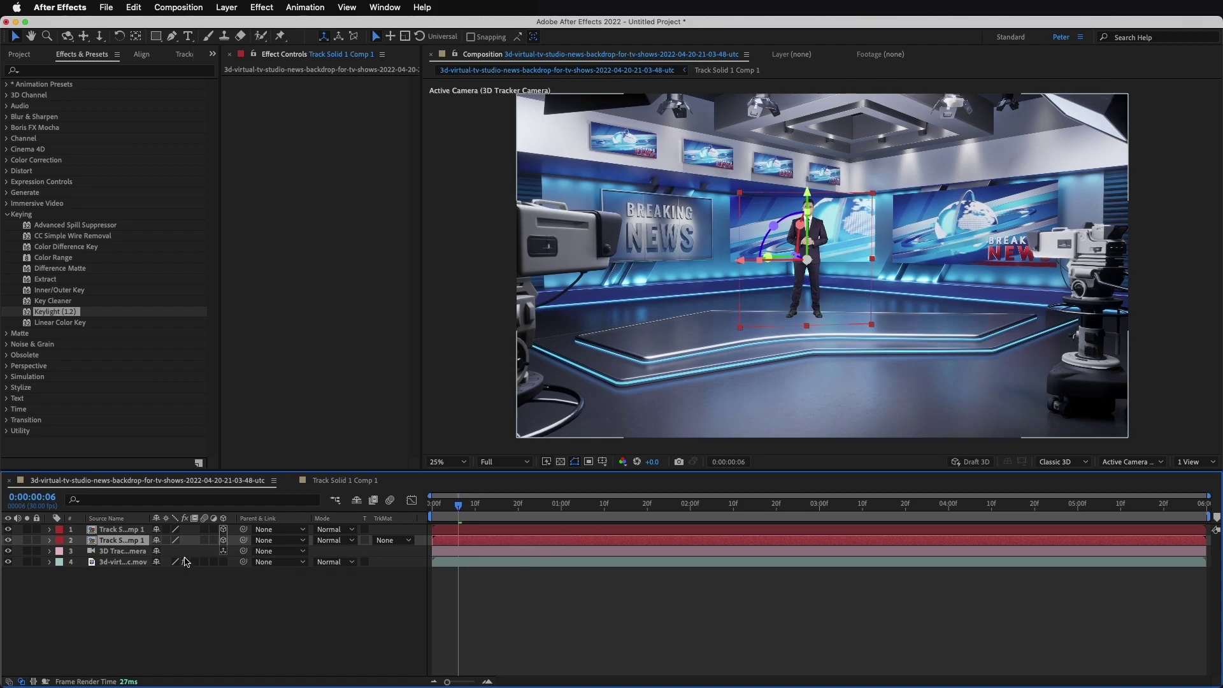
- Rotate the duplicate presenter to 181° Z Rotation and move it below his feet
{"action": "key", "text": "r"}
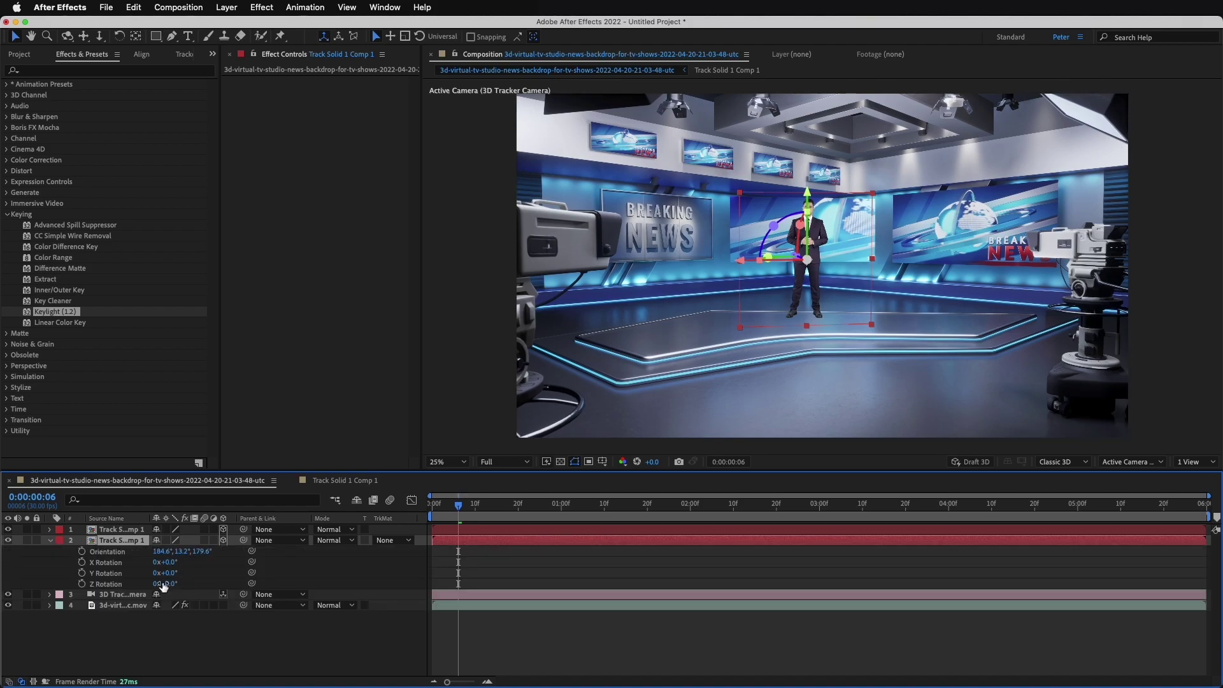
{"action": "left_click_drag", "start_coordinate": [169, 584], "coordinate": [279, 576]}
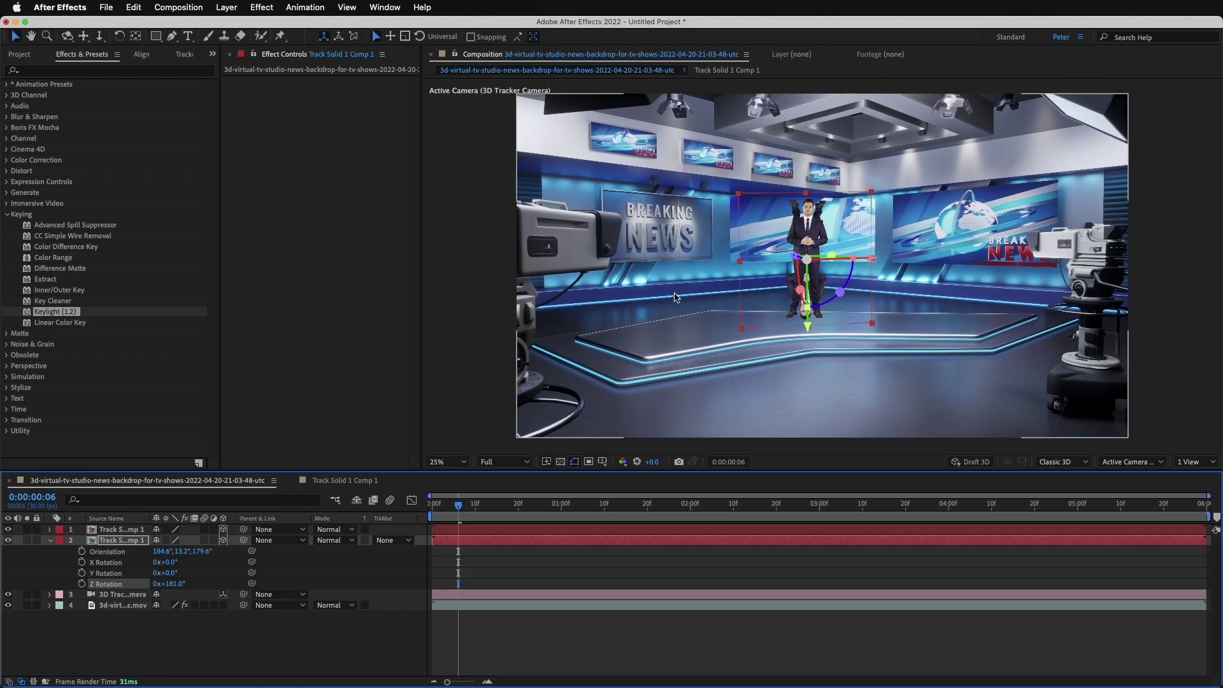
{"action": "left_click_drag", "start_coordinate": [853, 315], "coordinate": [853, 433]}
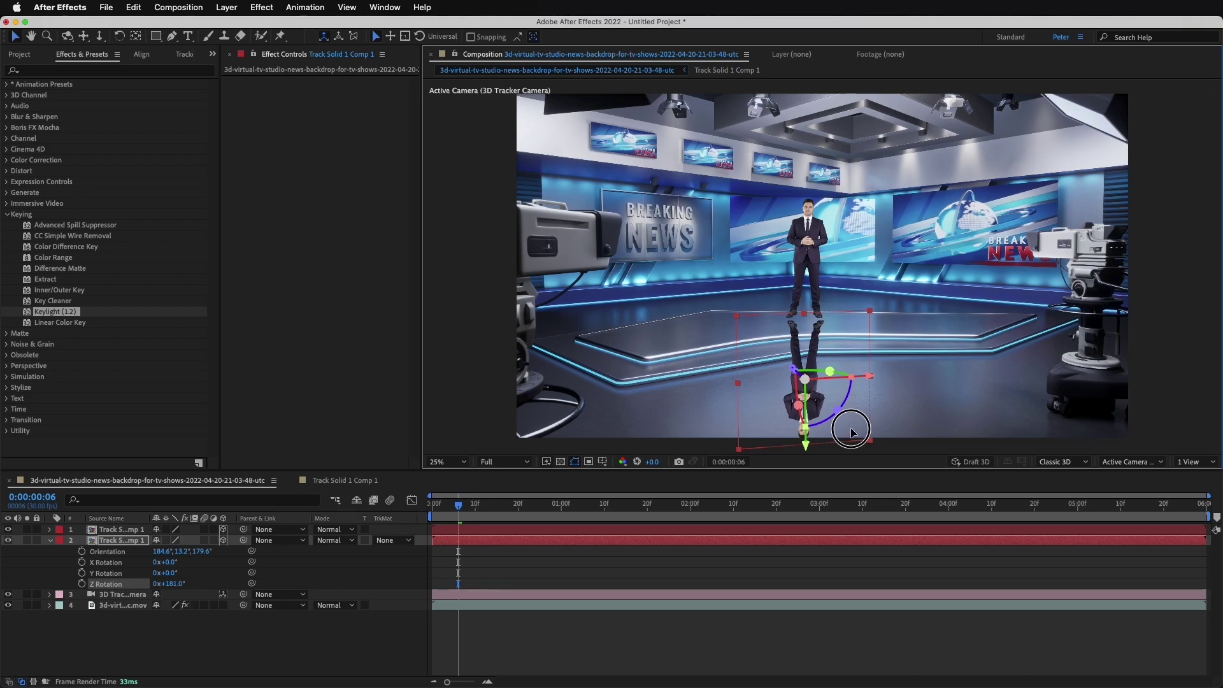
{"action": "left_click", "coordinate": [851, 431]}
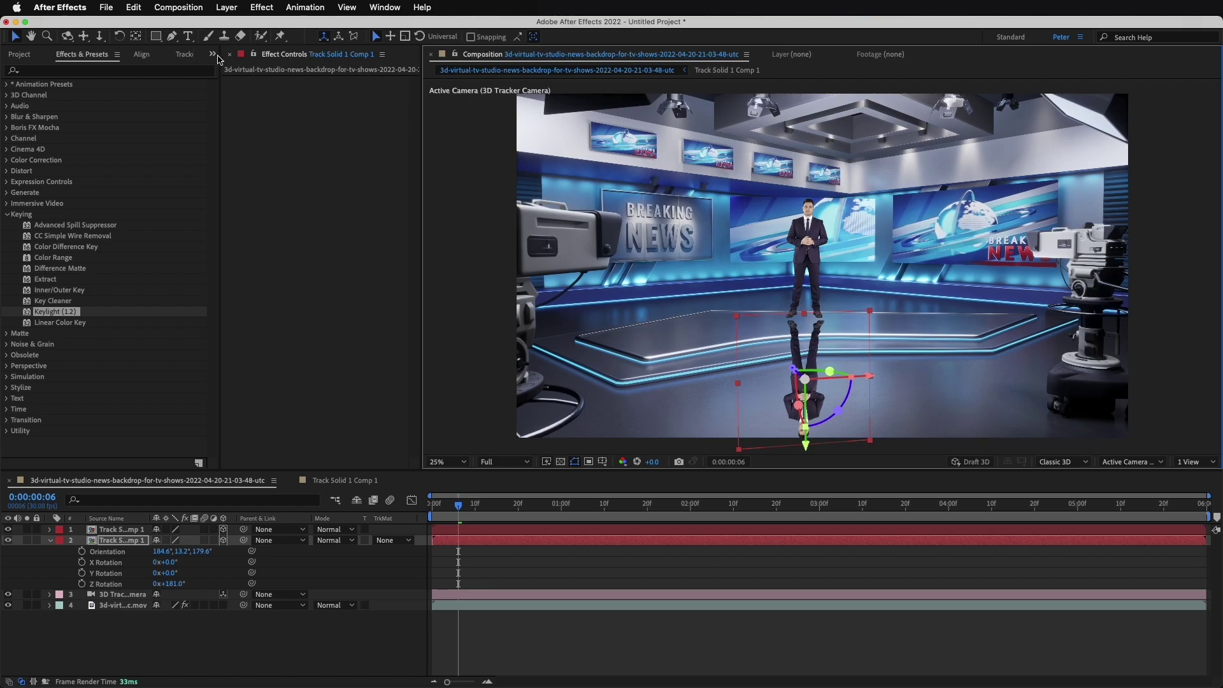
{"action": "left_click", "coordinate": [156, 37]}
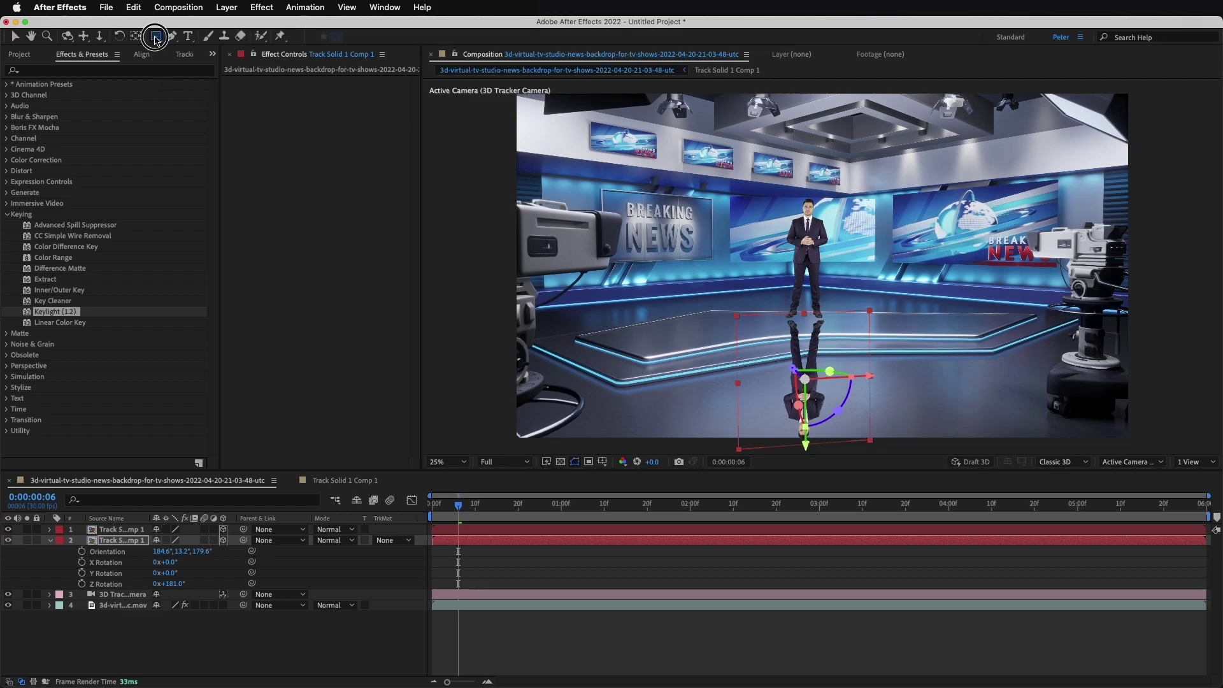
- Add a rectangular mask to the reflection and pull its top and bottom edges in
{"action": "double_click", "coordinate": [156, 37]}
{"action": "left_click", "coordinate": [870, 311]}
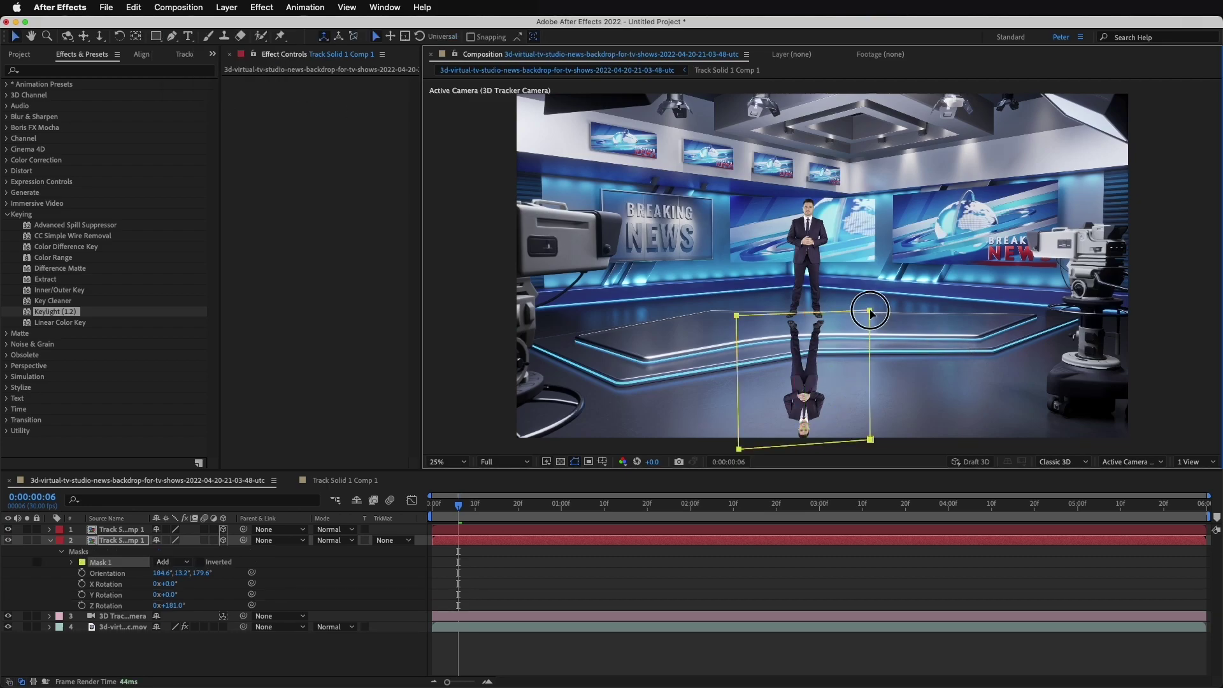
{"action": "left_click_drag", "start_coordinate": [803, 312], "coordinate": [804, 333]}
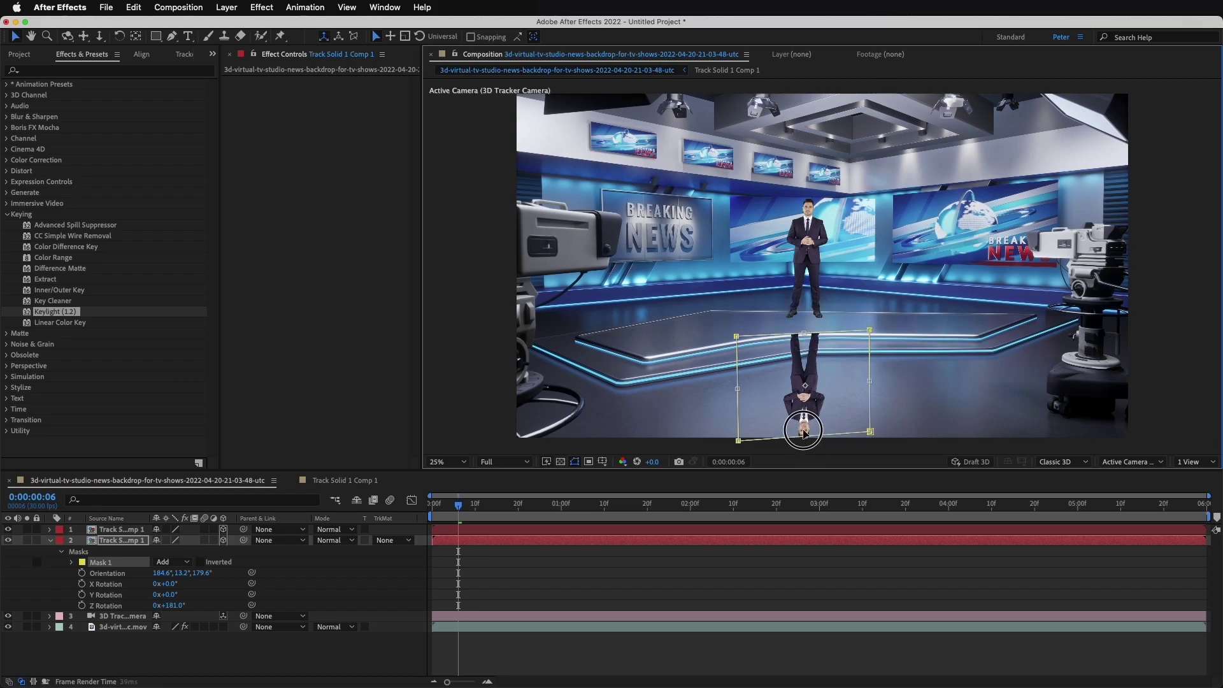
{"action": "left_click_drag", "start_coordinate": [804, 442], "coordinate": [805, 423]}
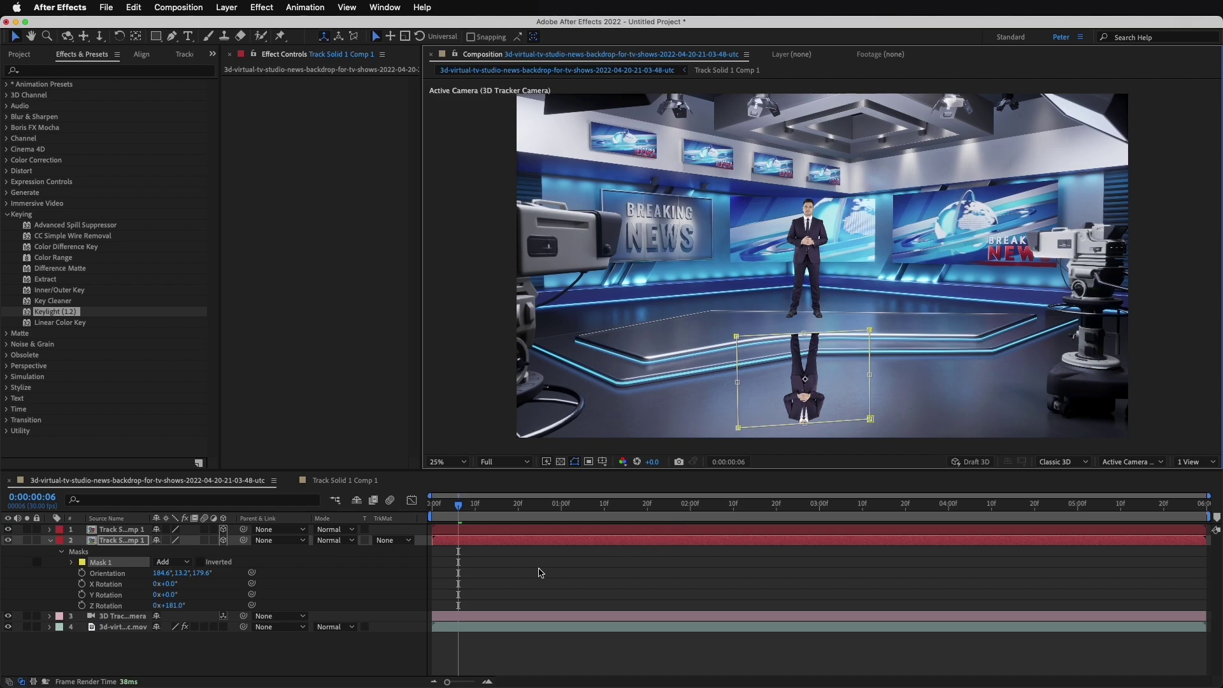
- Feather the reflection's Mask 1 to 5203 pixels
{"action": "left_click", "coordinate": [537, 543]}
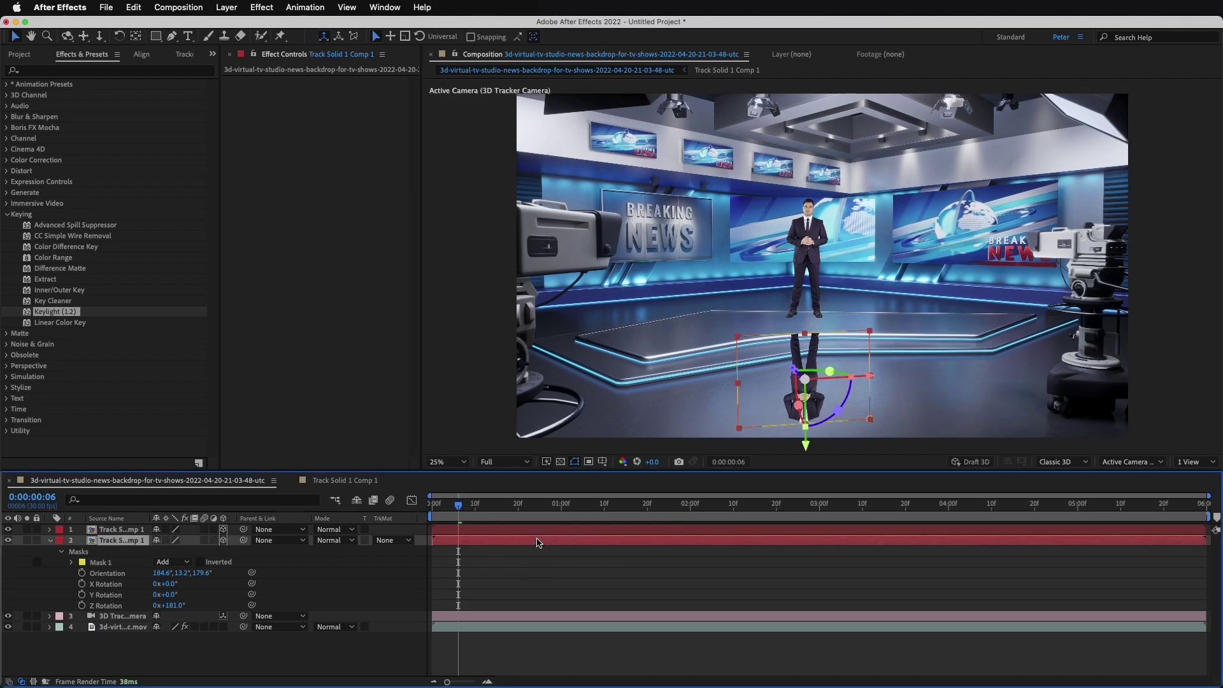
{"action": "key", "text": "f"}
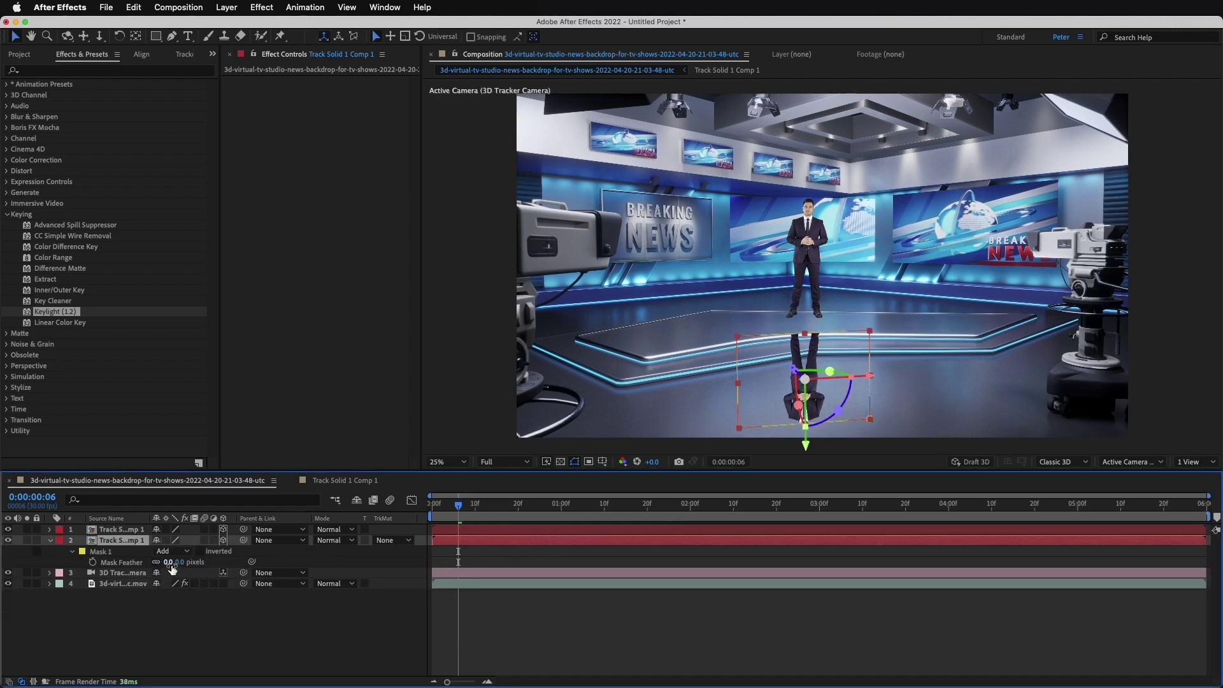
{"action": "mouse_move", "coordinate": [170, 562]}
{"action": "left_mouse_down"}
{"action": "mouse_move", "coordinate": [747, 576]}
{"action": "mouse_move", "coordinate": [1214, 499]}
{"action": "left_mouse_up"}
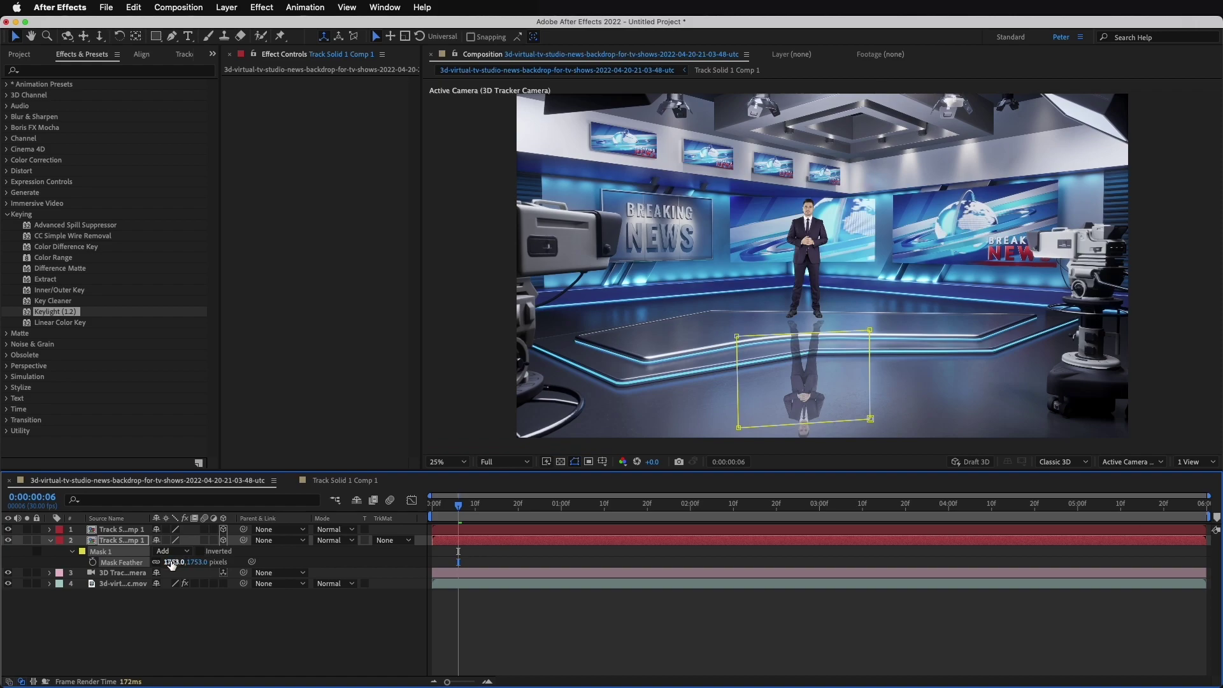
{"action": "left_click_drag", "start_coordinate": [172, 562], "coordinate": [1220, 544]}
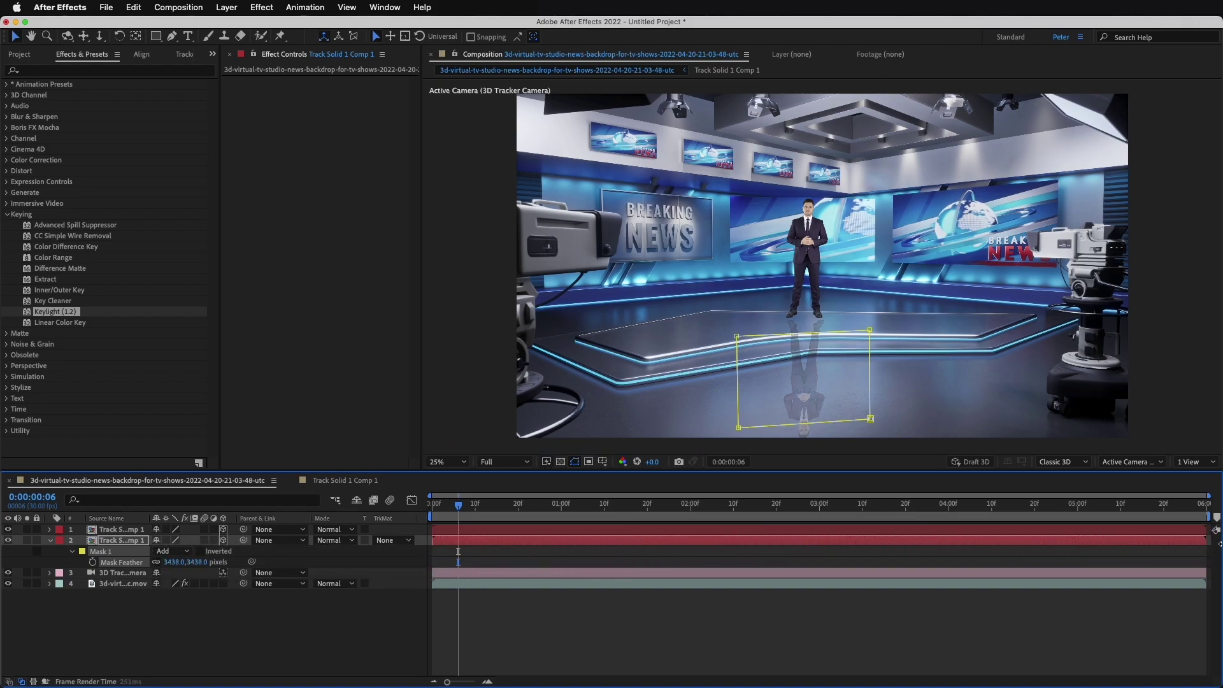
{"action": "mouse_move", "coordinate": [169, 562]}
{"action": "left_mouse_down"}
{"action": "mouse_move", "coordinate": [684, 586]}
{"action": "mouse_move", "coordinate": [230, 575]}
{"action": "left_mouse_up"}
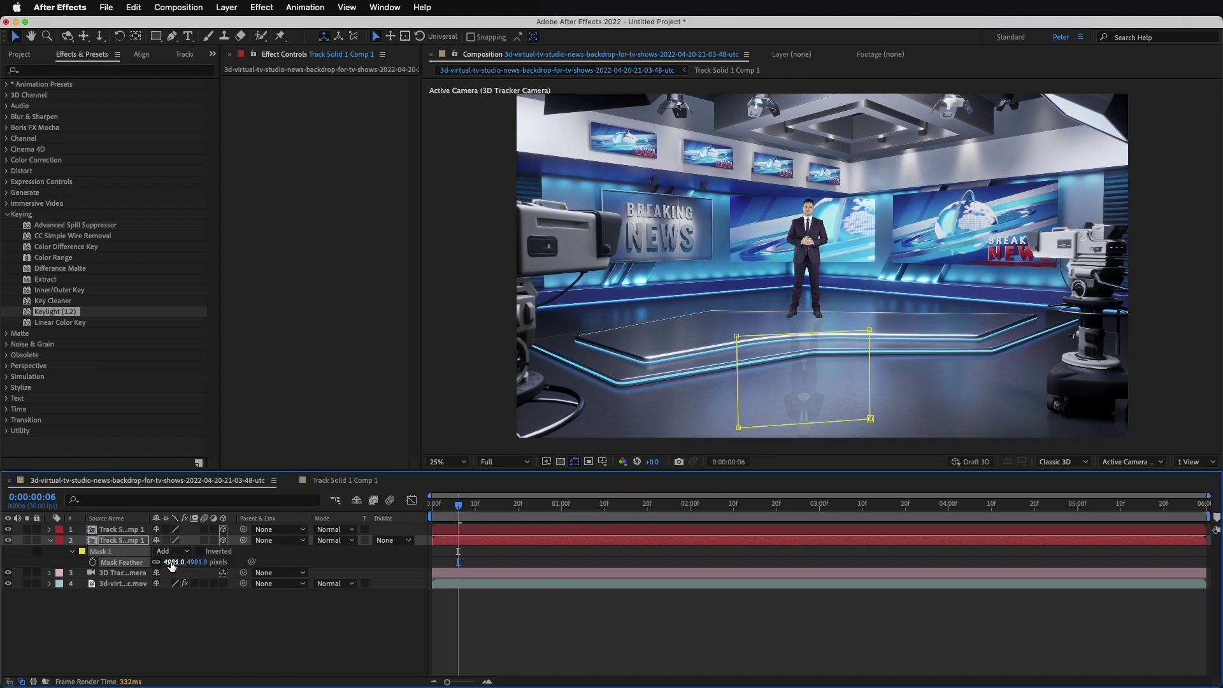
{"action": "left_click_drag", "start_coordinate": [173, 561], "coordinate": [302, 556]}
{"action": "left_click", "coordinate": [618, 658]}
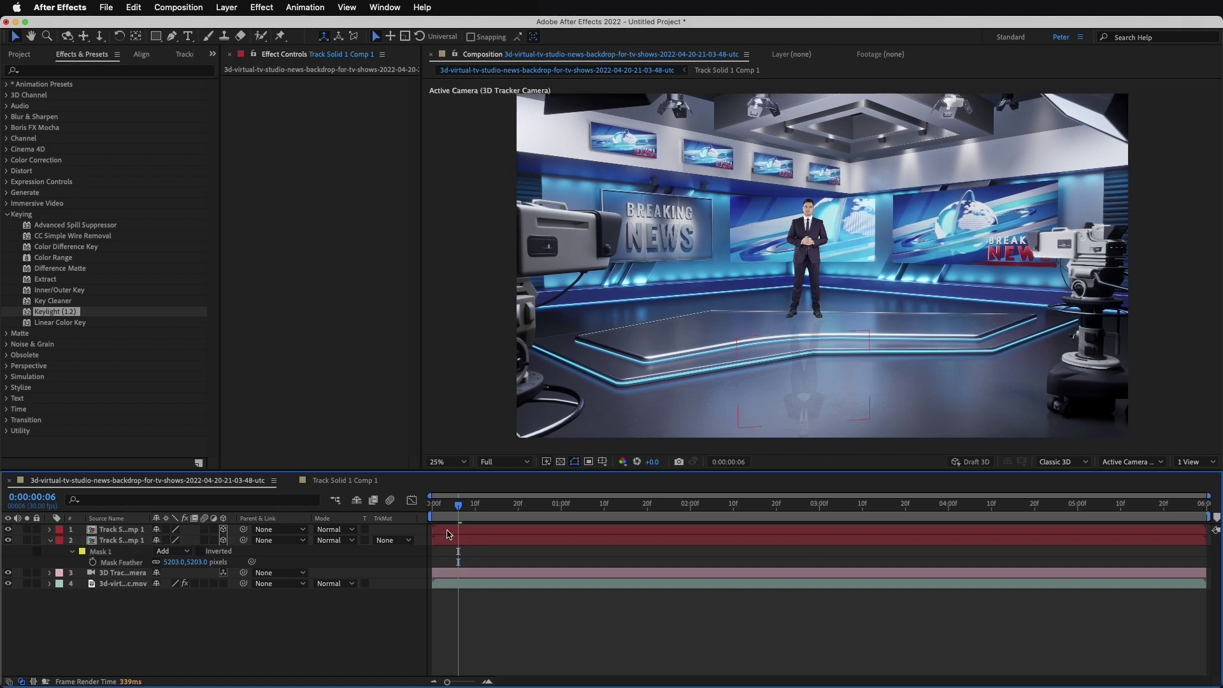
{"action": "left_click_drag", "start_coordinate": [456, 506], "coordinate": [433, 507]}
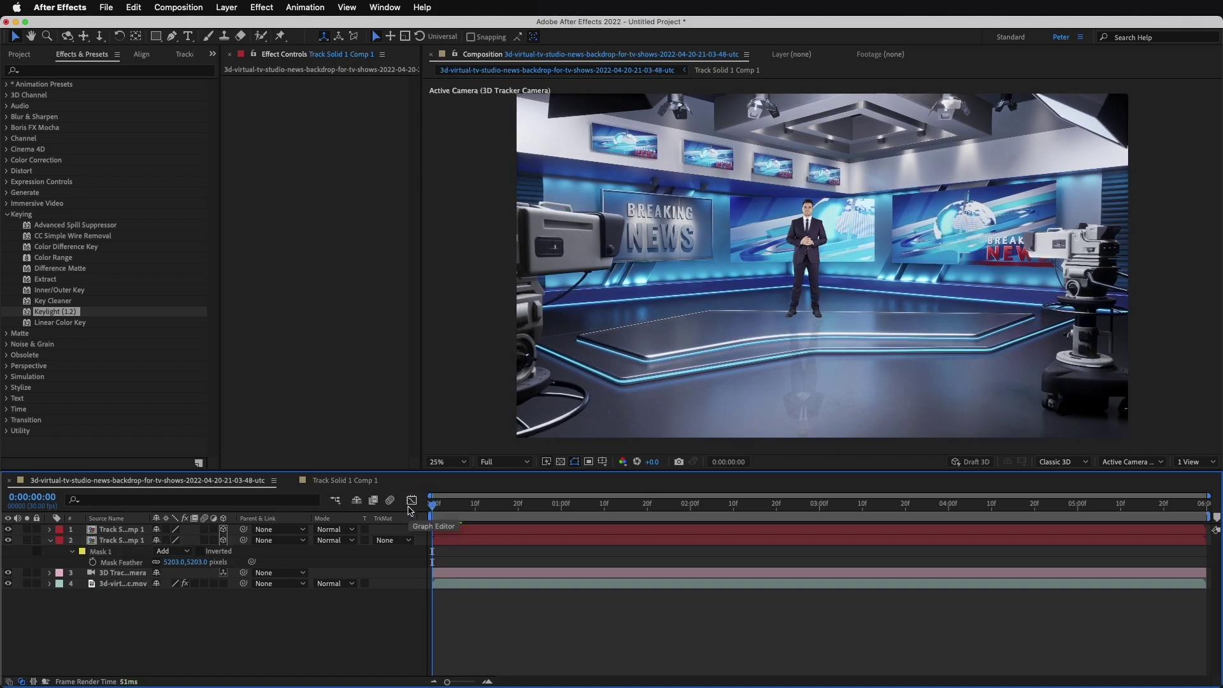
- Preview the shot with its reflection, then open the Track Solid 1 Comp 1 precomp from frame 0
{"action": "key", "text": "space"}
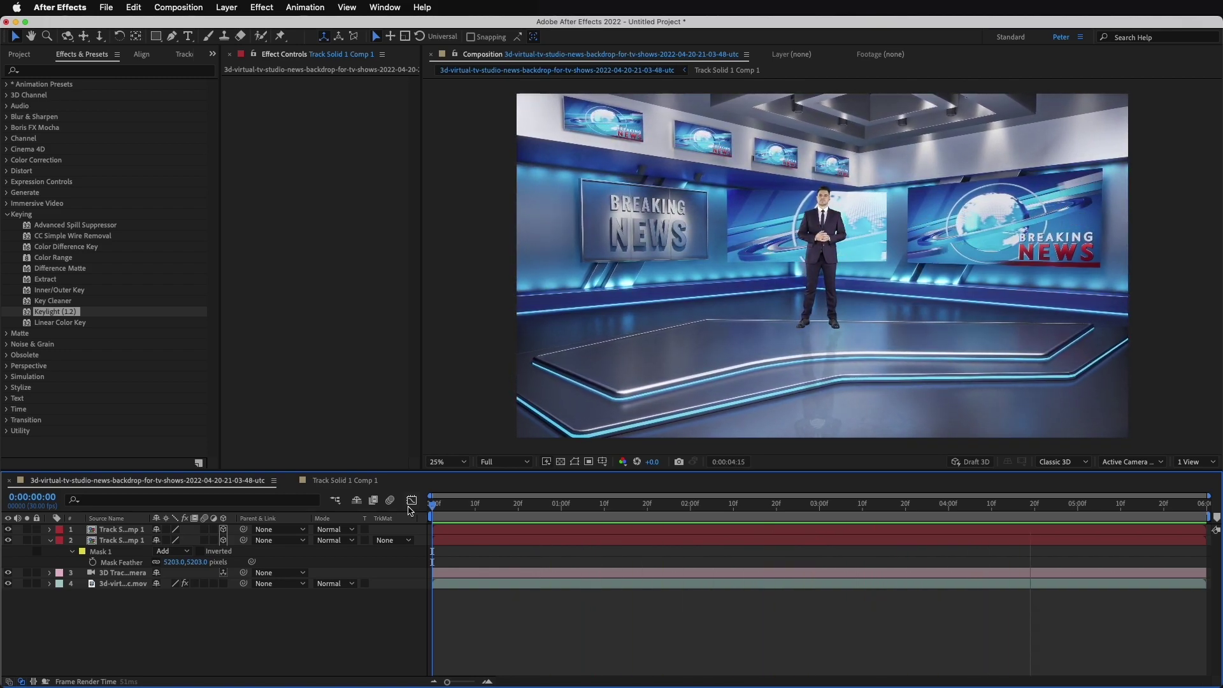
{"action": "key", "text": "space"}
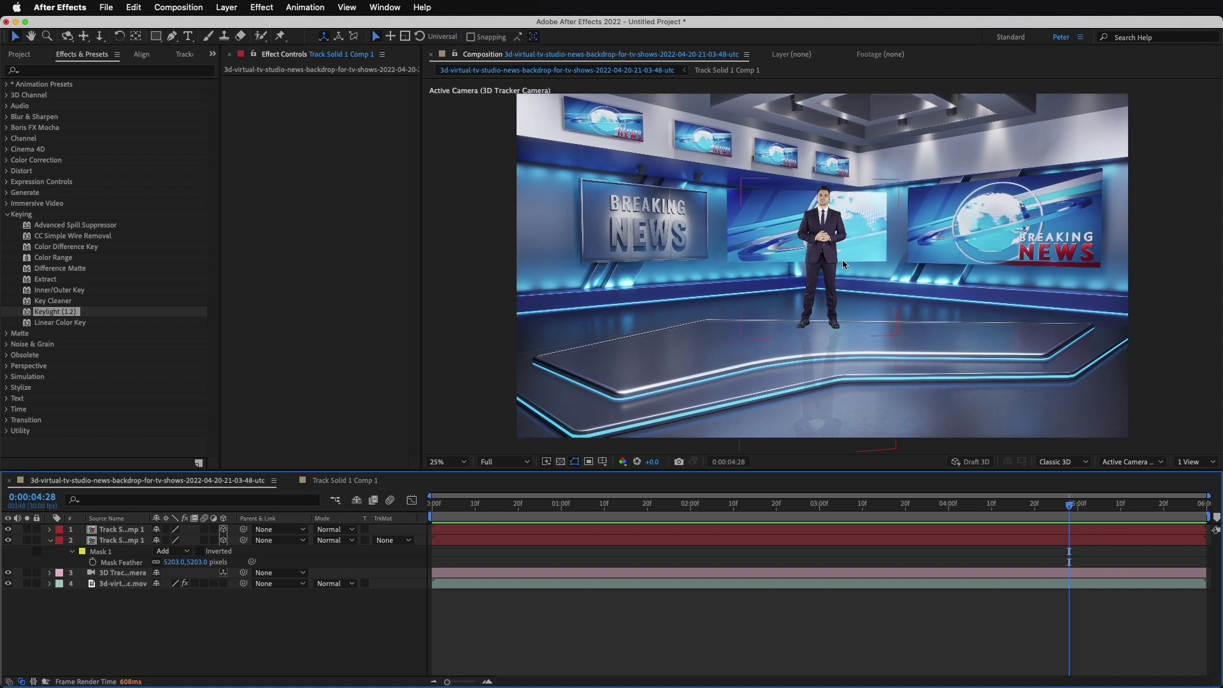
{"action": "left_click_drag", "start_coordinate": [772, 501], "coordinate": [411, 533]}
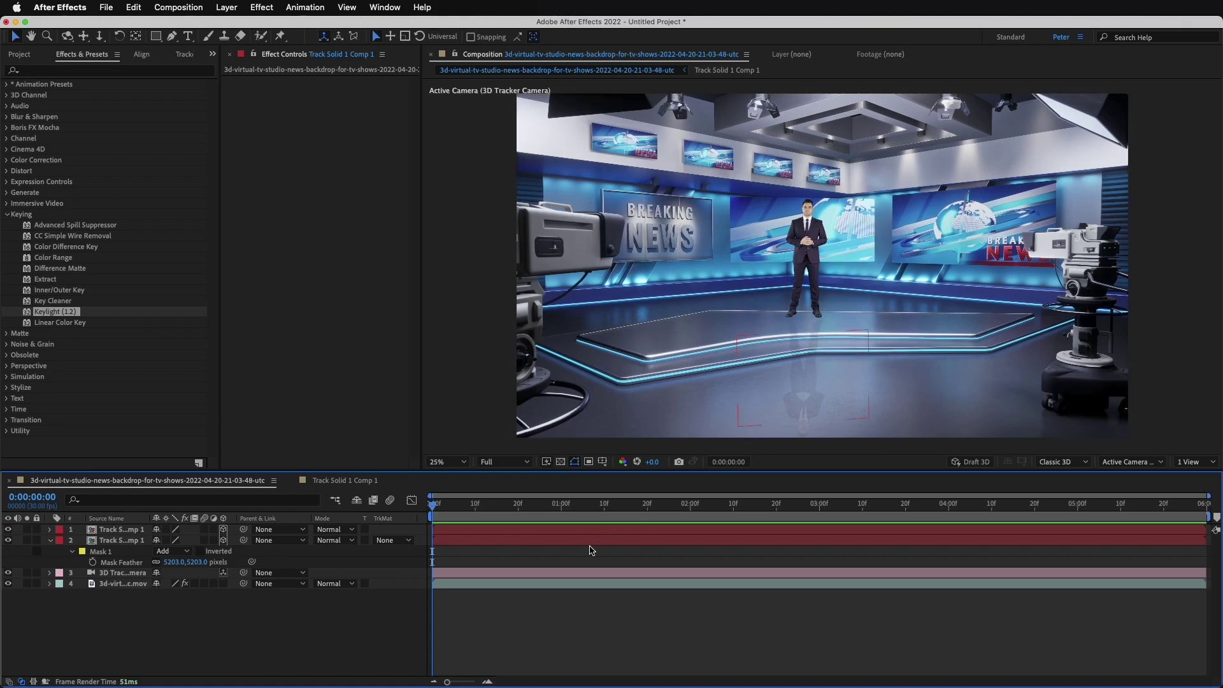
{"action": "left_click", "coordinate": [510, 529]}
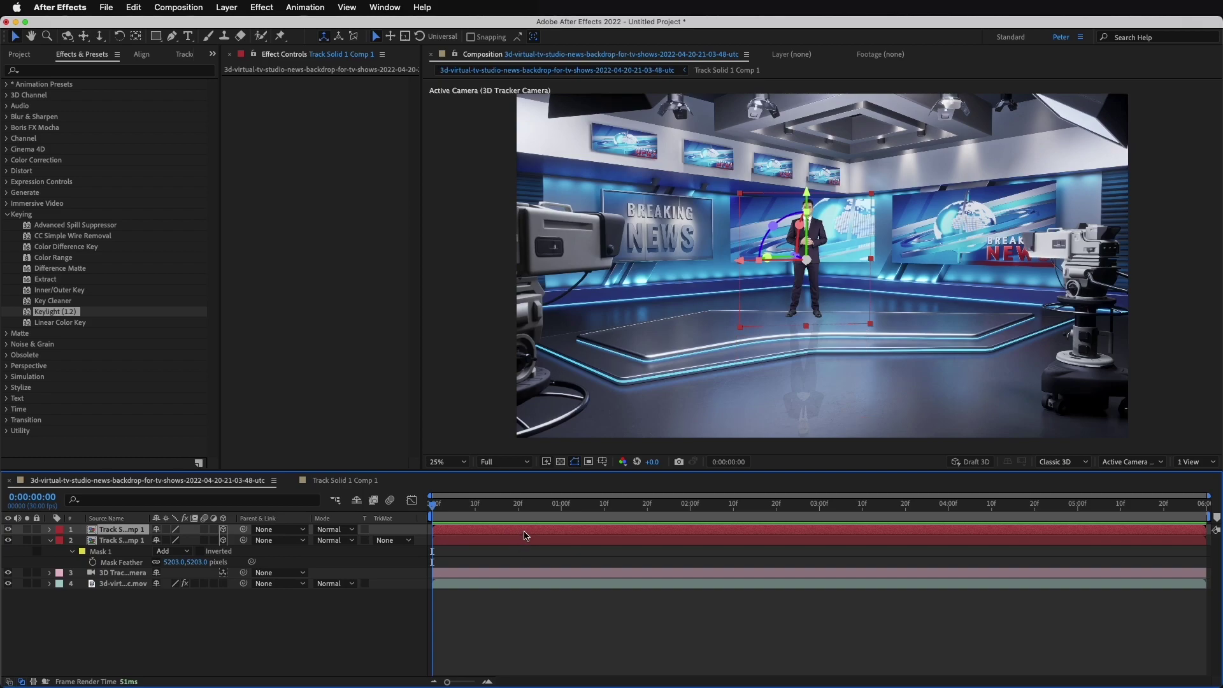
{"action": "double_click", "coordinate": [527, 533]}
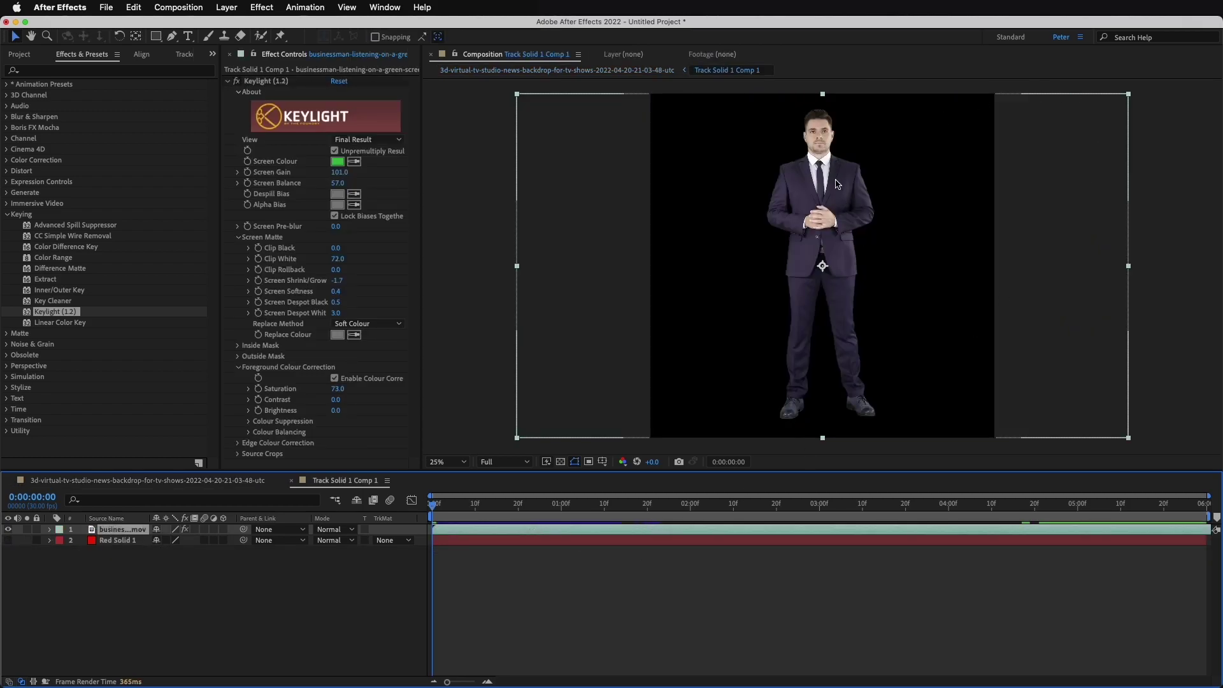
- Nudge the keyed businessman down and scale him to 104%, then return to the studio comp
{"action": "left_click_drag", "start_coordinate": [839, 202], "coordinate": [839, 209]}
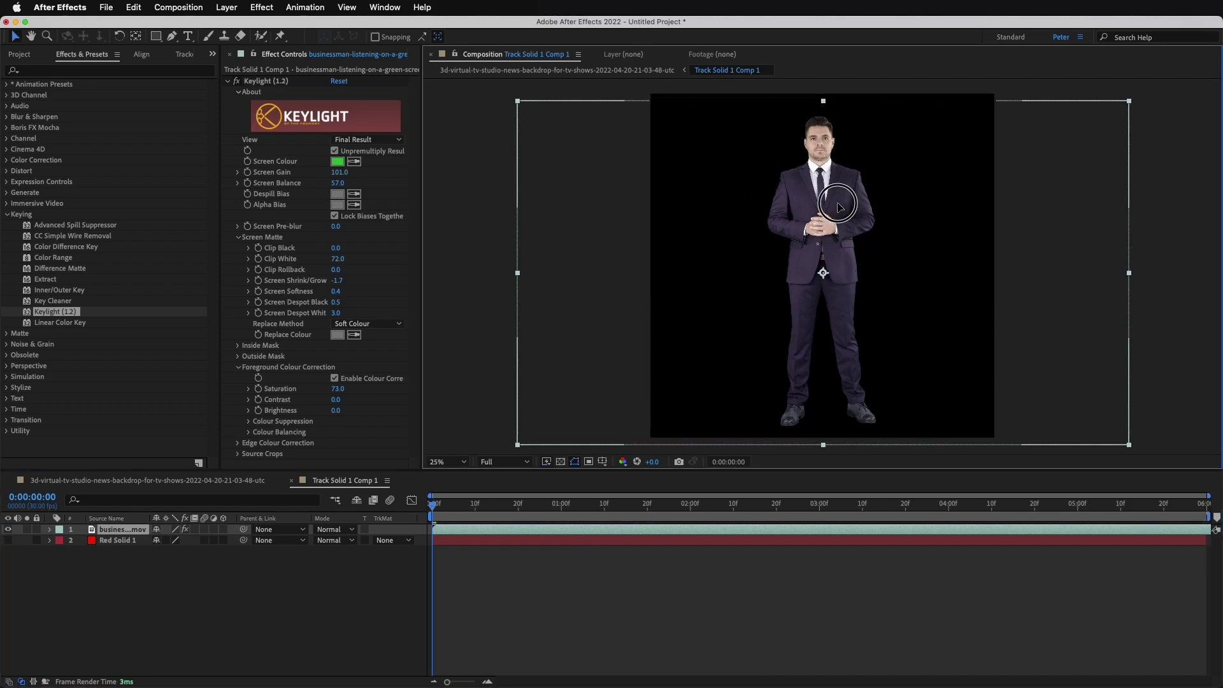
{"action": "key", "text": "s"}
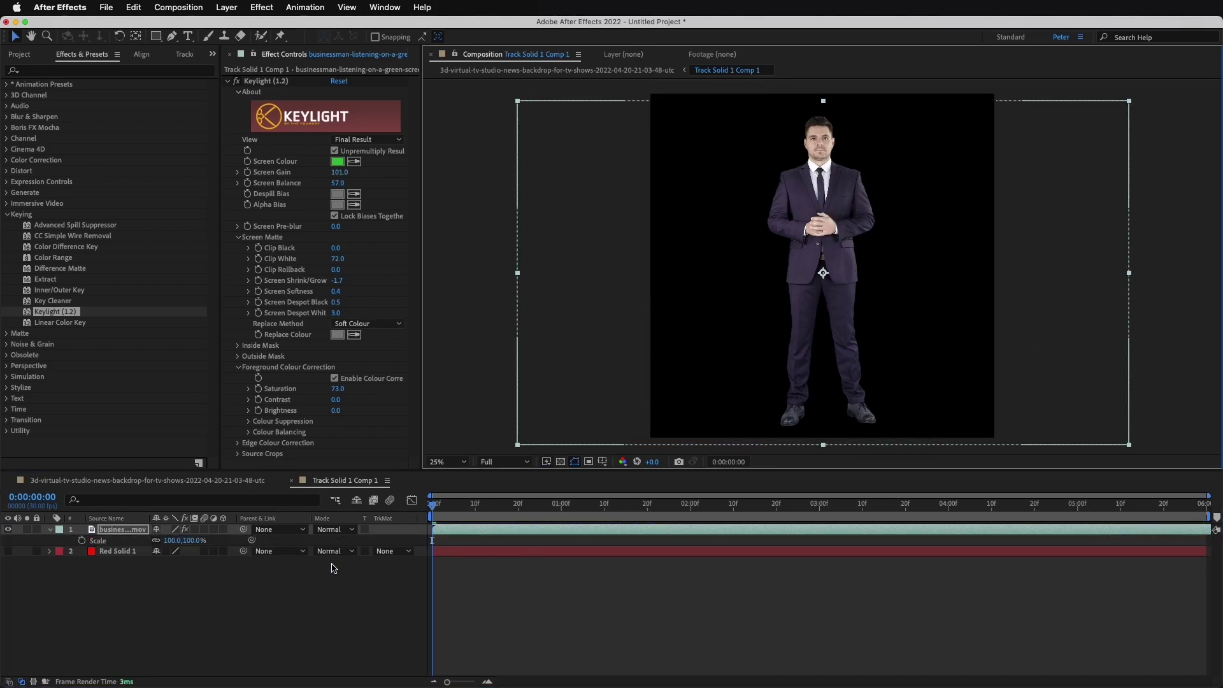
{"action": "left_click_drag", "start_coordinate": [172, 540], "coordinate": [173, 540]}
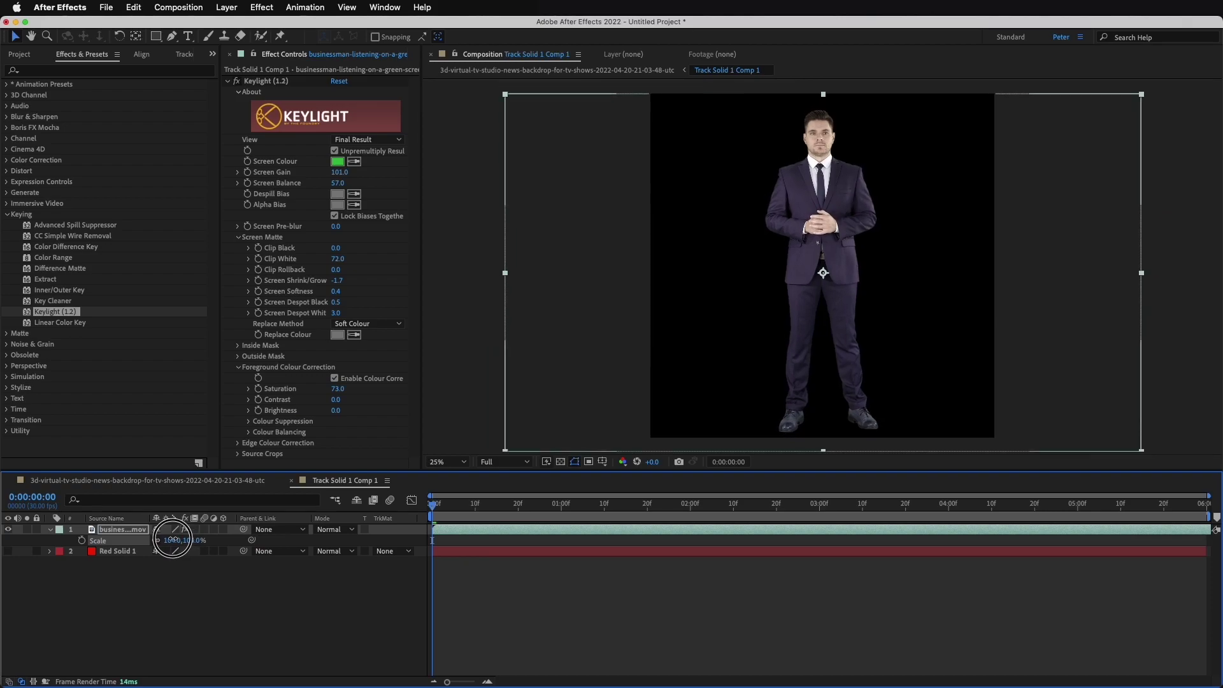
{"action": "left_click", "coordinate": [128, 486]}
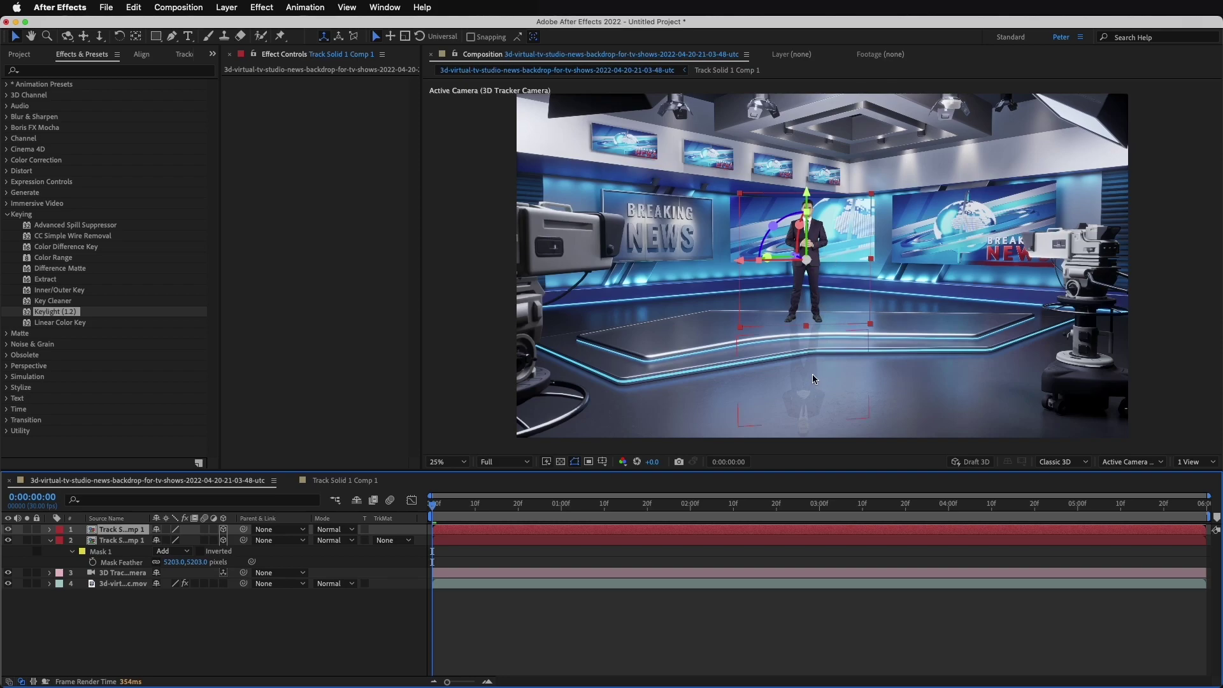
- Nudge the reflection copy slightly lower so it sits beneath the enlarged presenter
{"action": "left_click", "coordinate": [780, 538]}
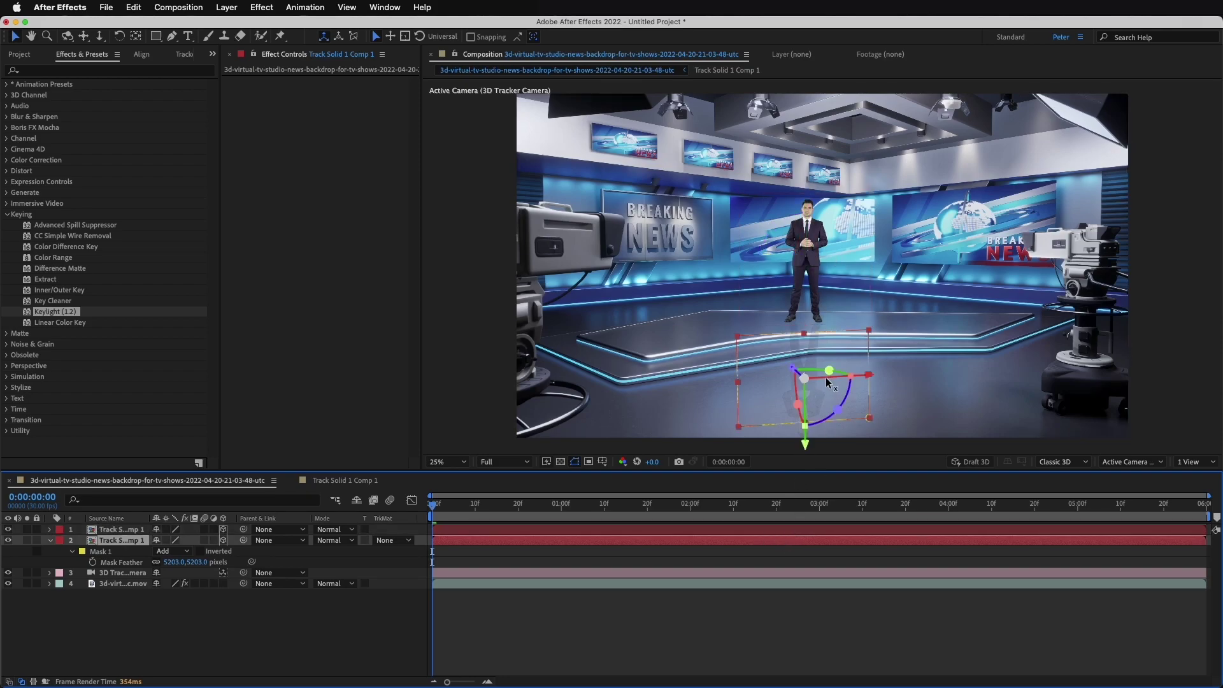
{"action": "left_click_drag", "start_coordinate": [822, 352], "coordinate": [821, 364]}
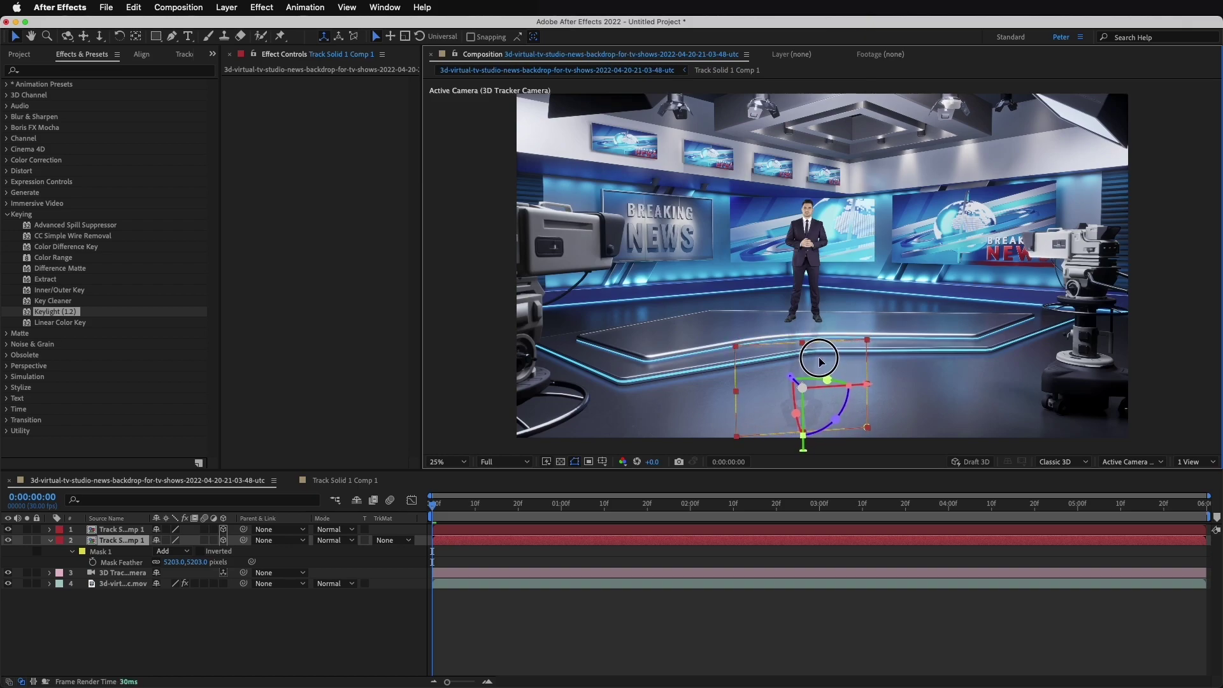
{"action": "left_click", "coordinate": [724, 637]}
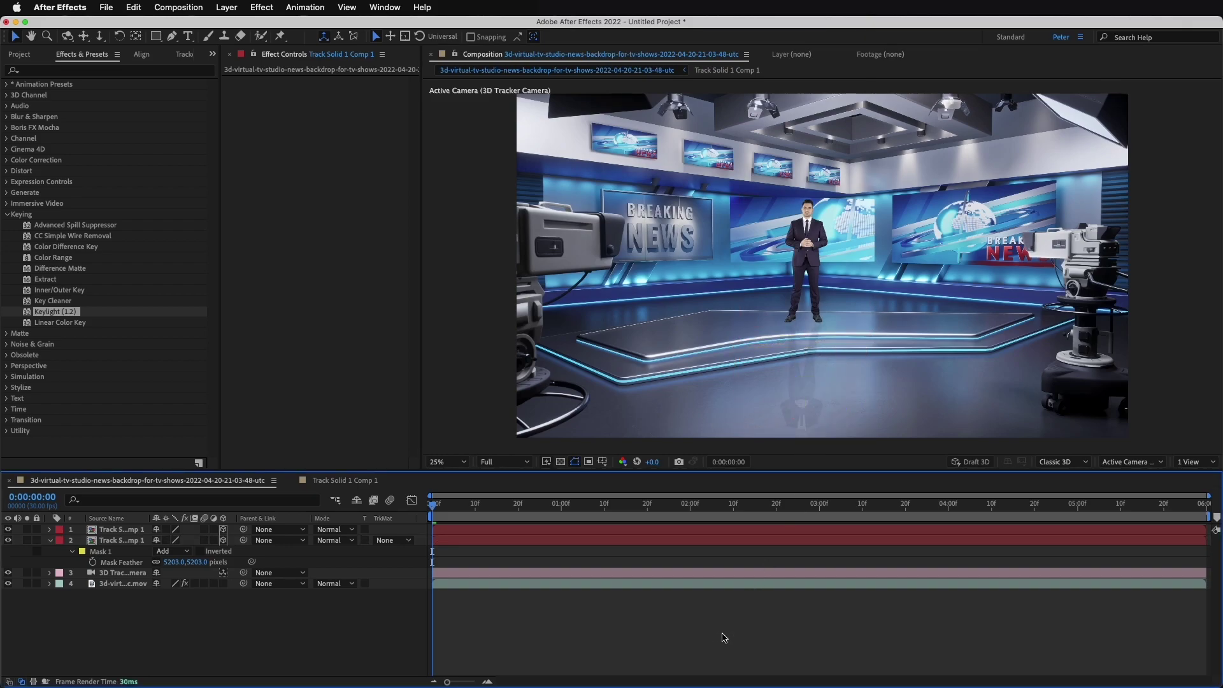